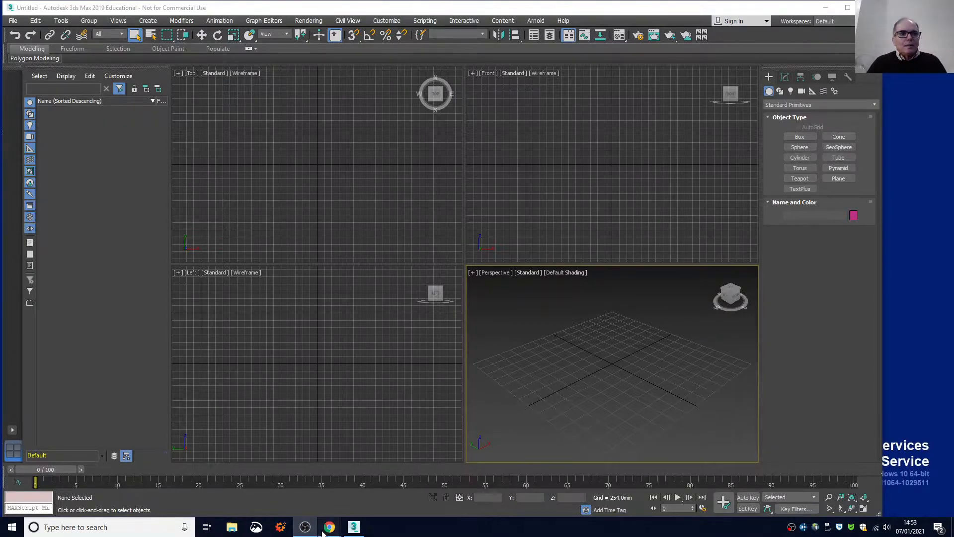
# Switch to the Chrome window to view the Wikimedia Rubik's Cube color scheme image, then return to 3ds Max.
pyautogui.moveTo(322, 533)
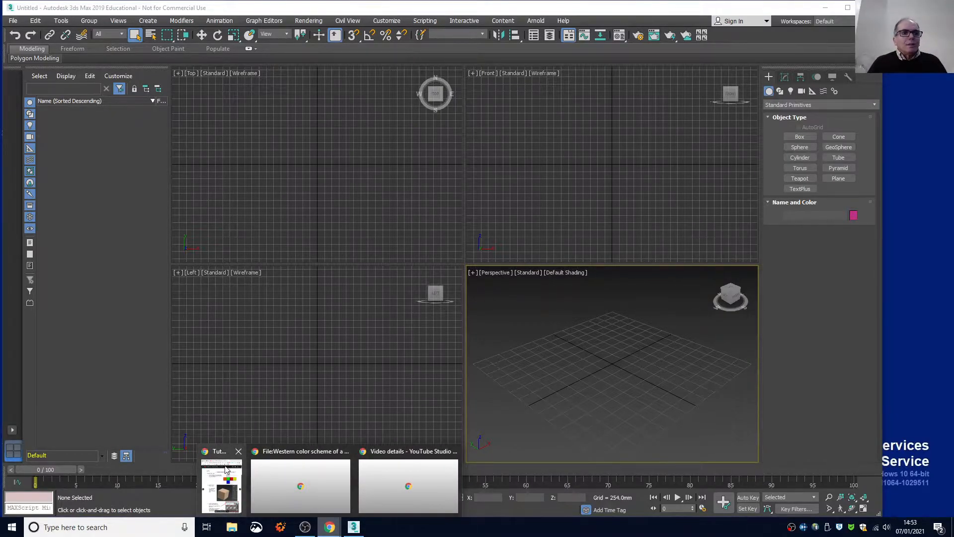
pyautogui.moveTo(225, 480)
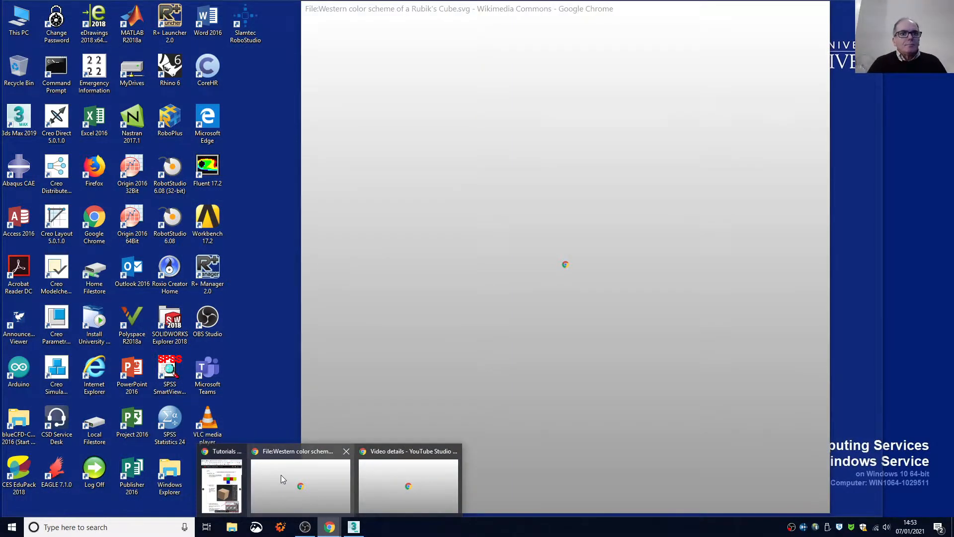
pyautogui.click(281, 475)
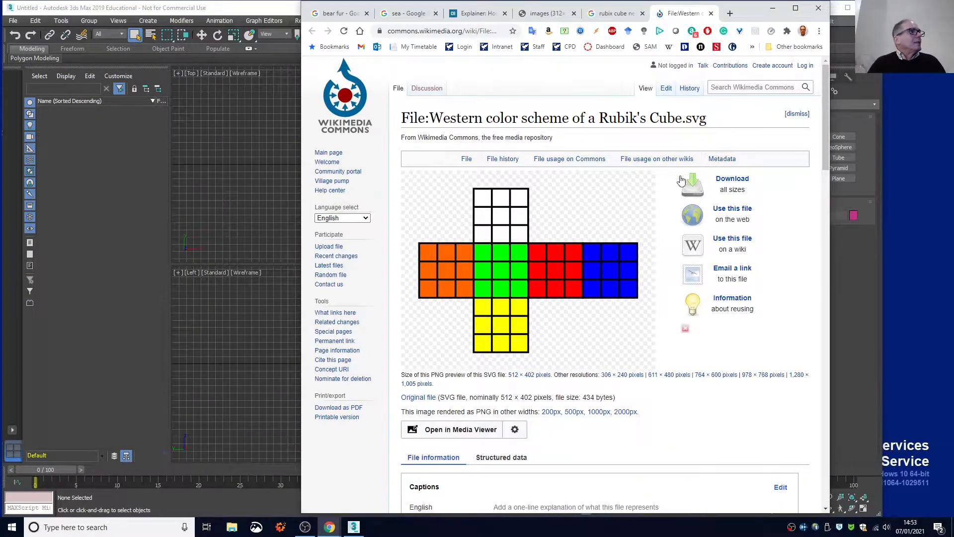
pyautogui.click(775, 9)
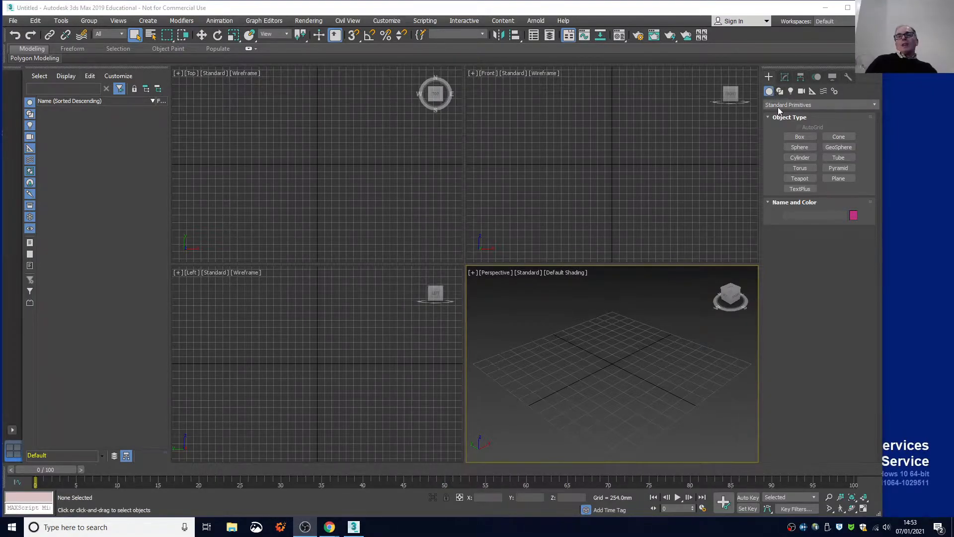
pyautogui.click(800, 137)
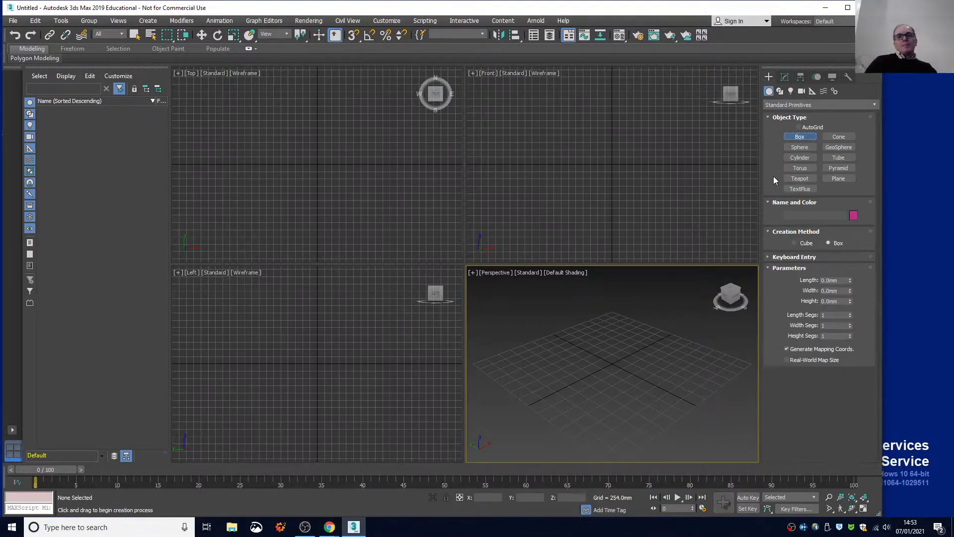
pyautogui.moveTo(592, 362); pyautogui.dragTo(643, 363)
pyautogui.click(637, 326)
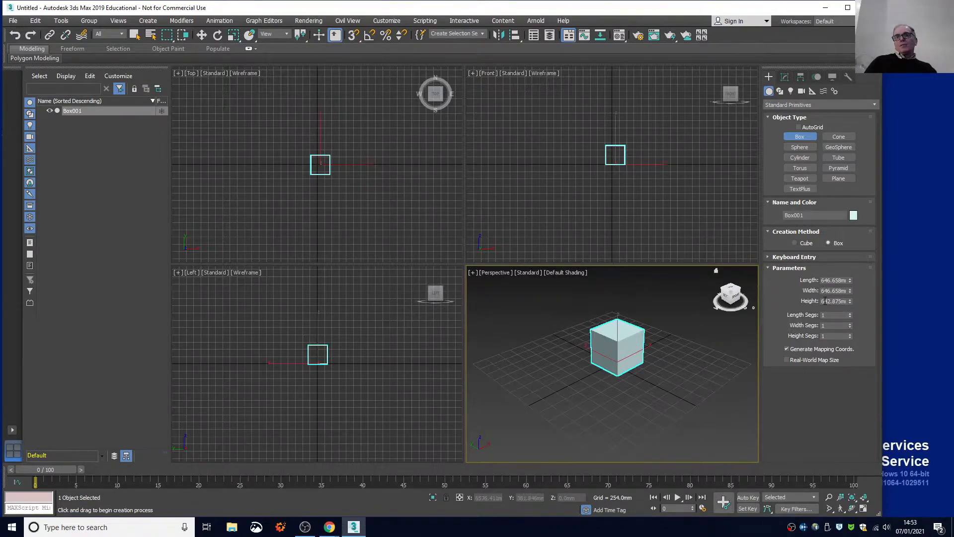
pyautogui.hotkey('ctrl', 'z')
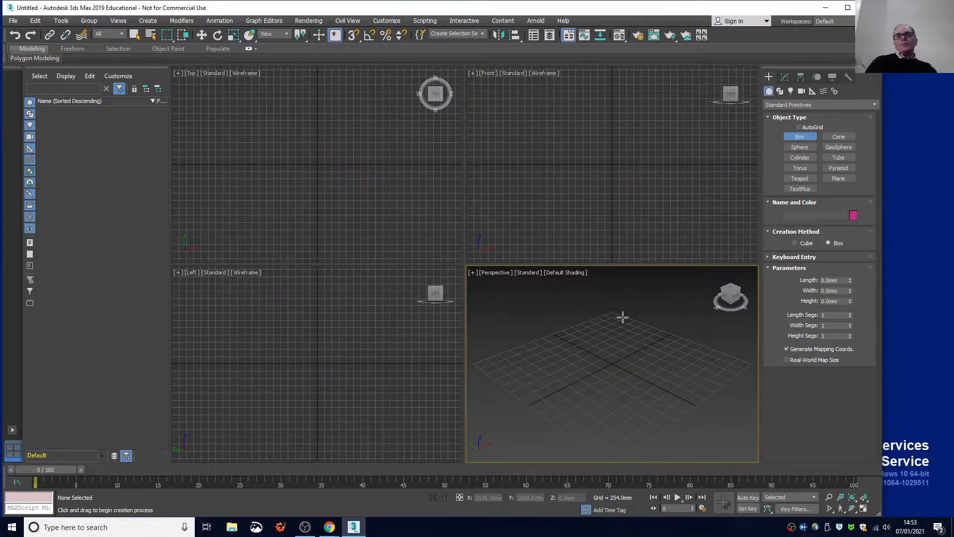
# Create a box with the Cube creation method near the grid centre and set its length, width and height to 500 mm.
pyautogui.click(794, 243)
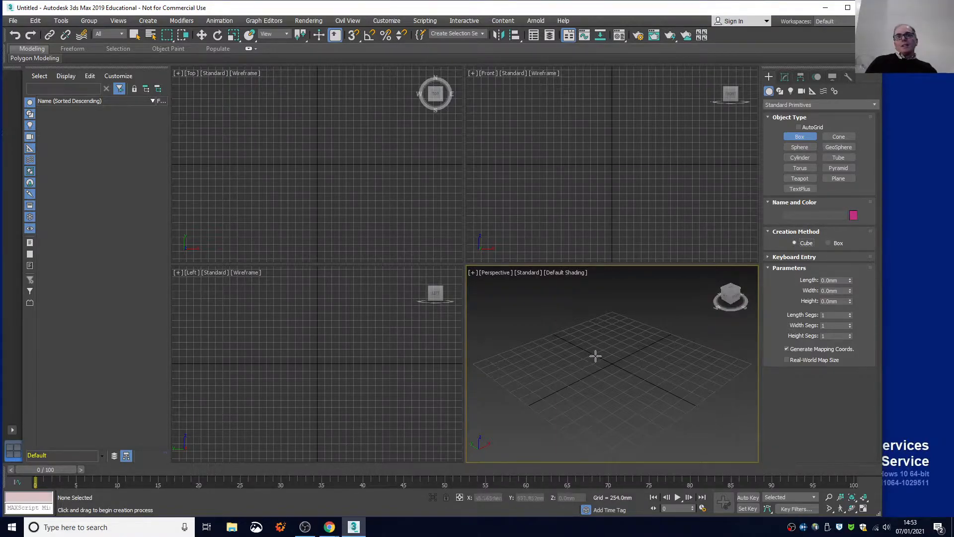
pyautogui.moveTo(588, 362); pyautogui.dragTo(609, 357)
pyautogui.doubleClick(835, 280)
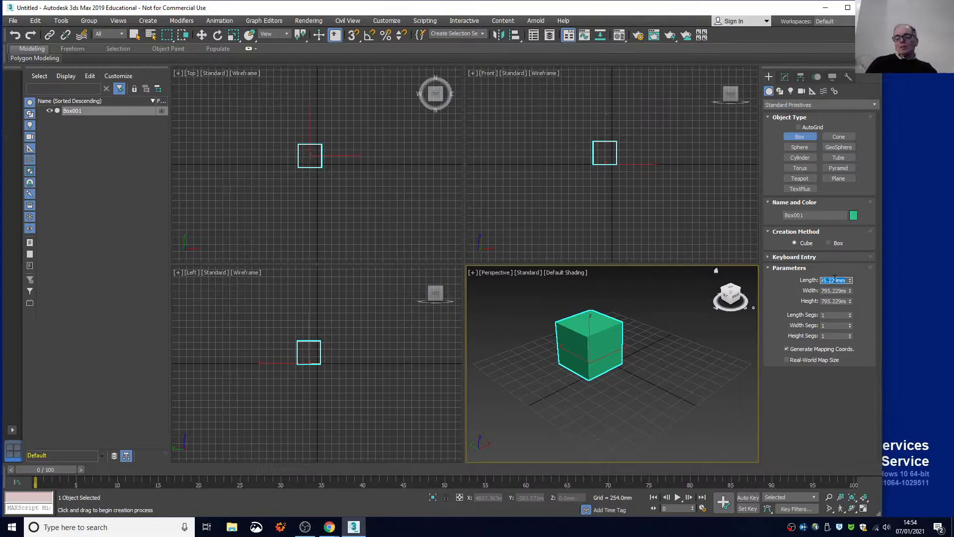
pyautogui.write('500')
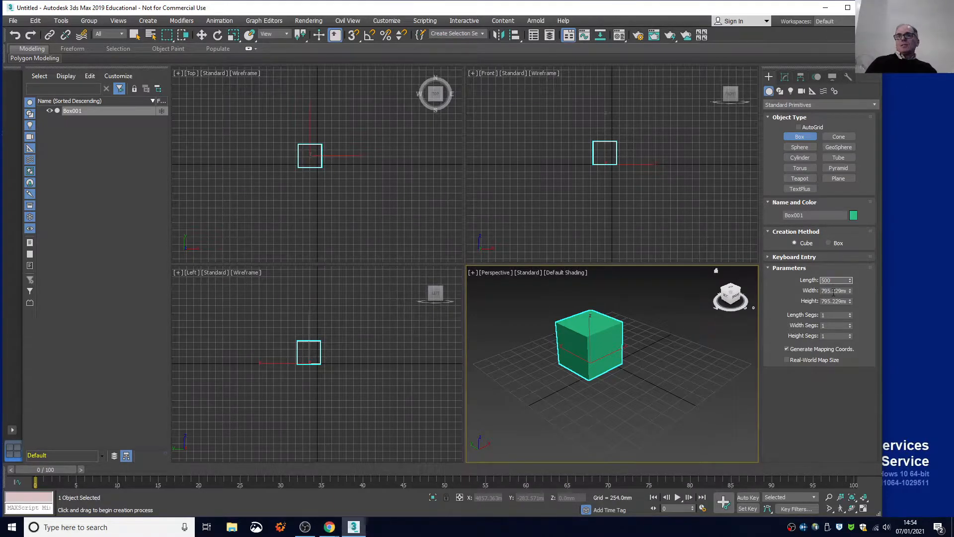
pyautogui.doubleClick(835, 291)
pyautogui.write('500')
pyautogui.doubleClick(835, 301)
pyautogui.write('500')
pyautogui.press('Return')
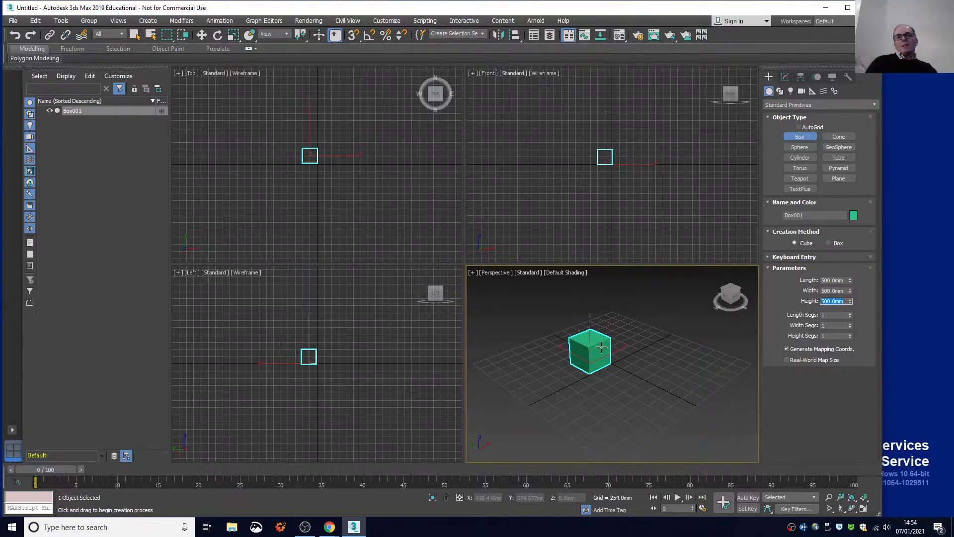
pyautogui.scroll(4, 561, 355)
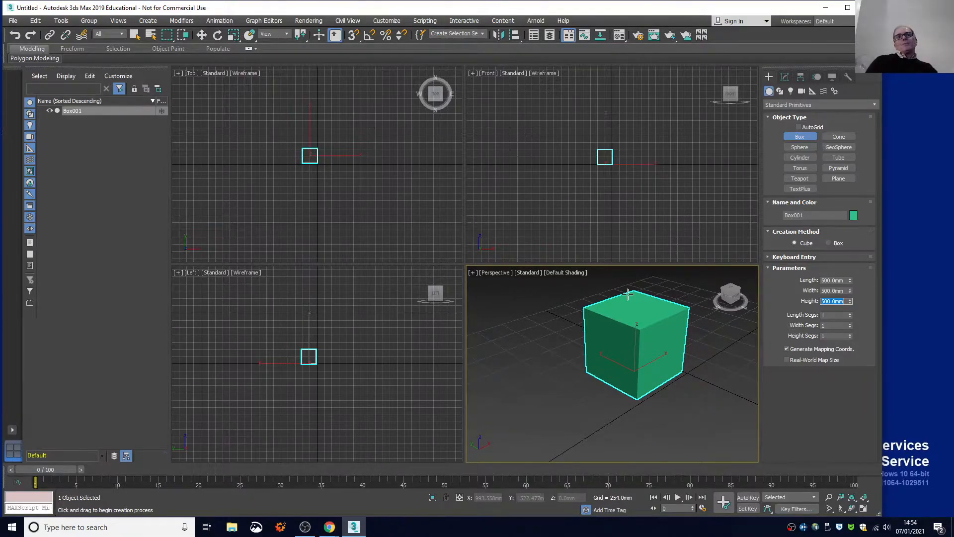
pyautogui.rightClick(628, 323)
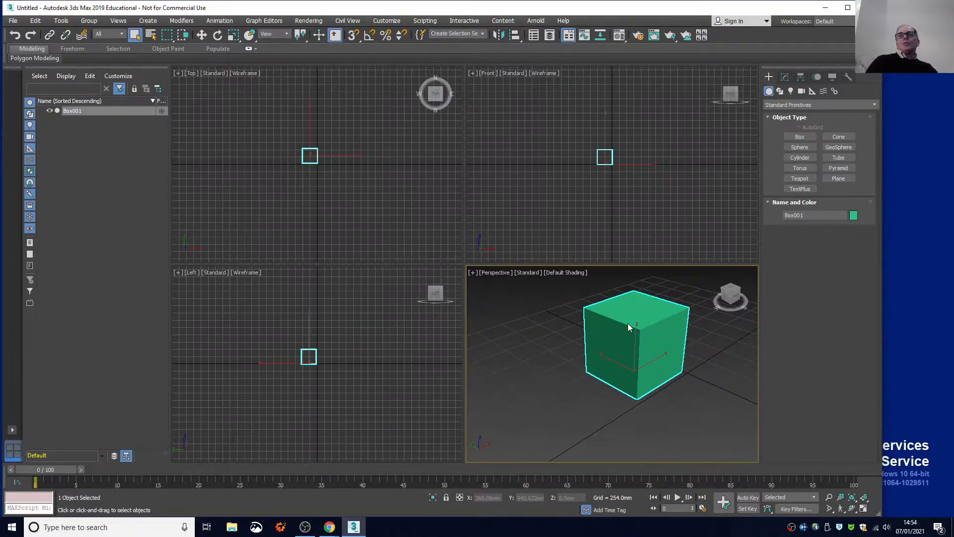
# Convert the cube to an Editable Poly.
pyautogui.rightClick(629, 319)
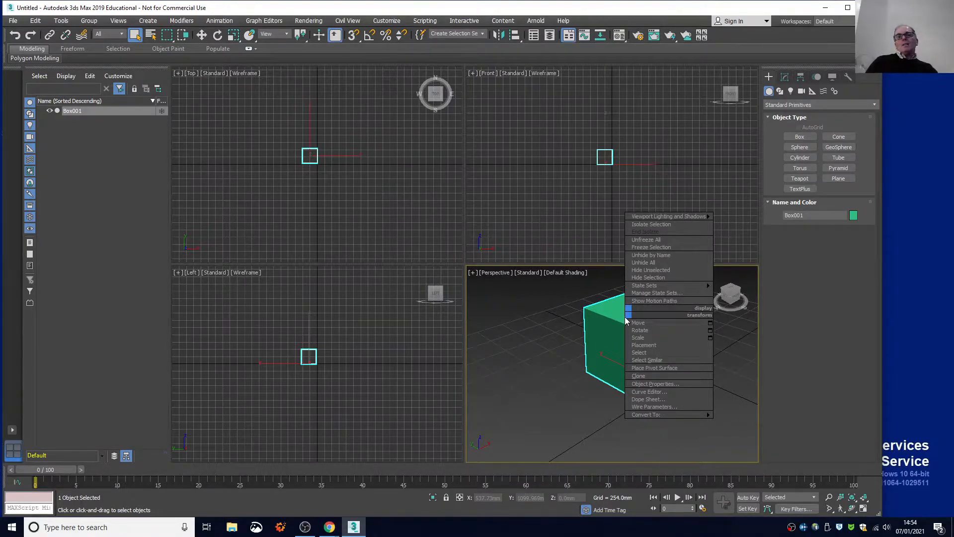
pyautogui.moveTo(658, 416)
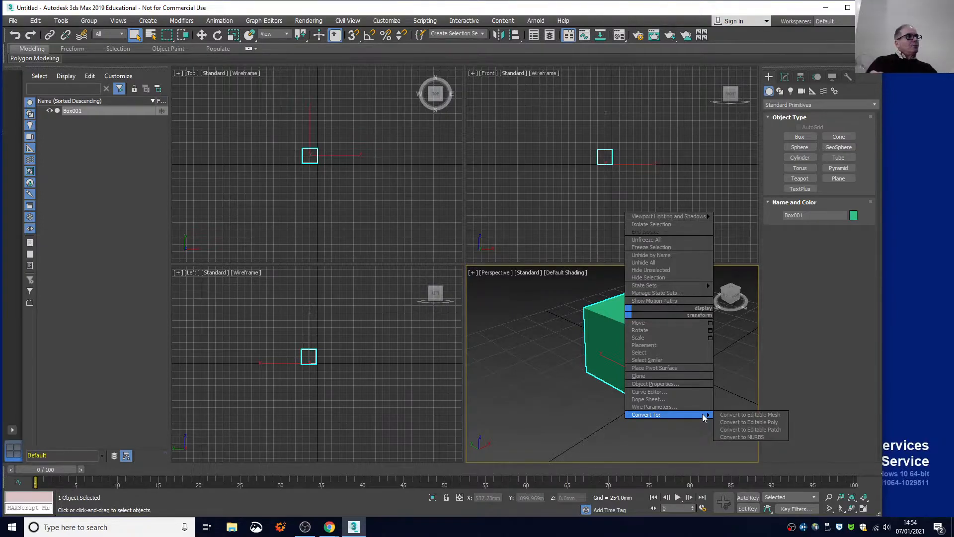
pyautogui.click(733, 422)
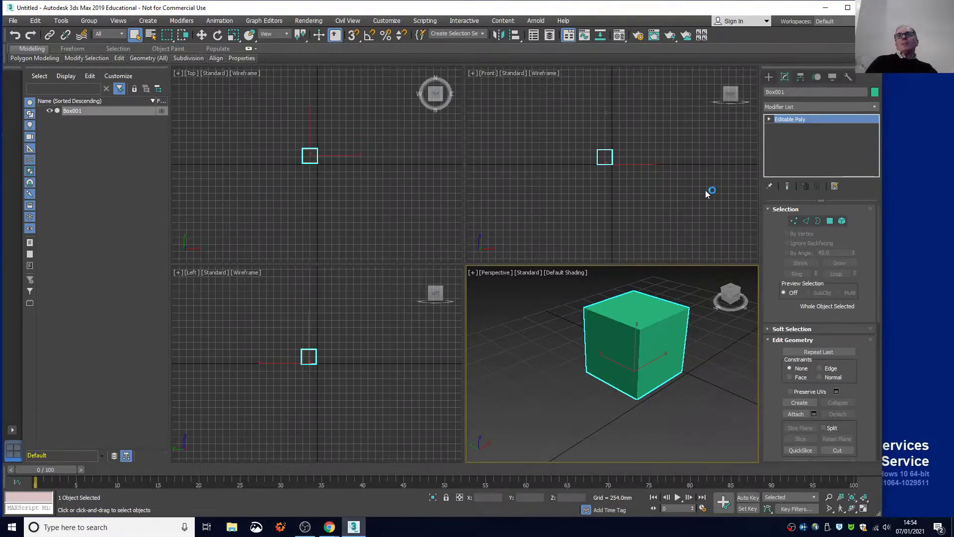
# Rename the cube to Rubik_Cube and deselect it.
pyautogui.click(787, 92)
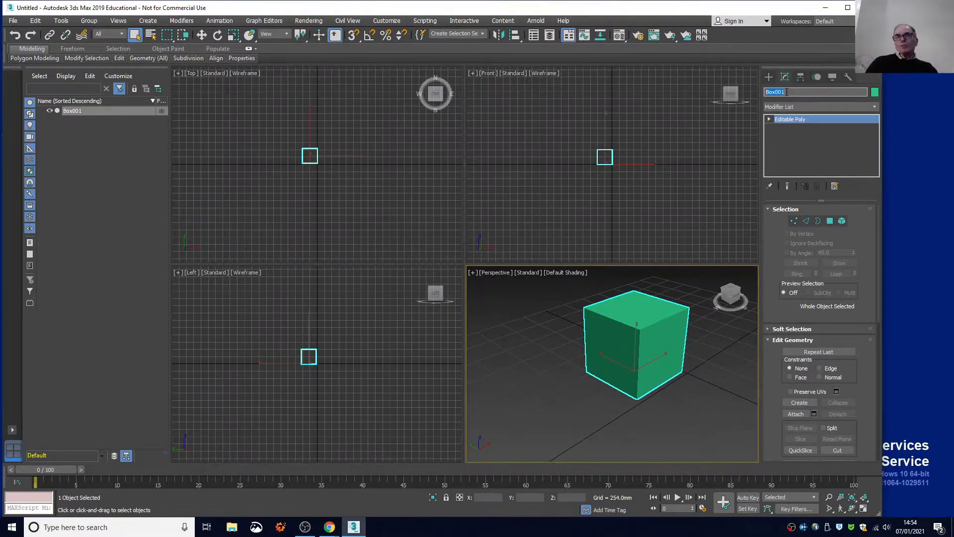
pyautogui.write('Cube')
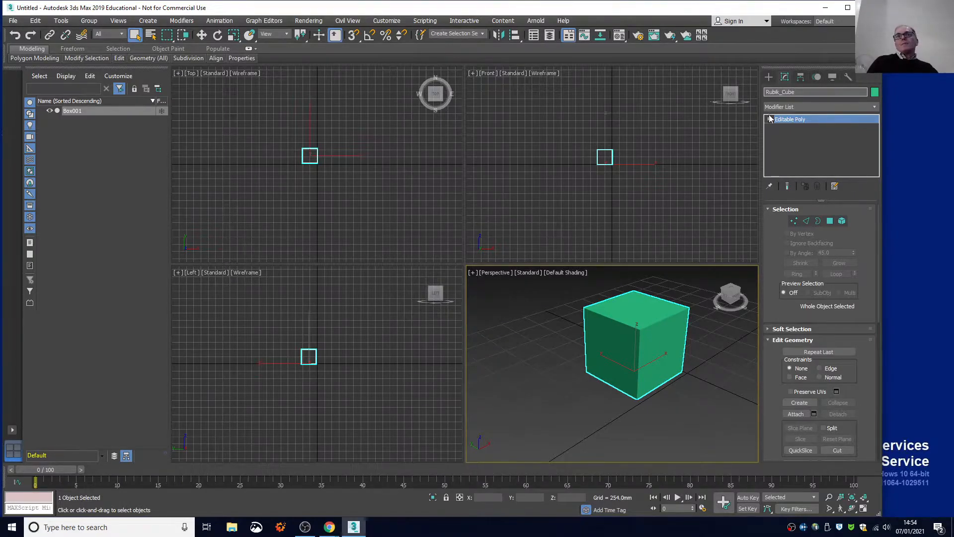
pyautogui.click(711, 324)
pyautogui.click(657, 318)
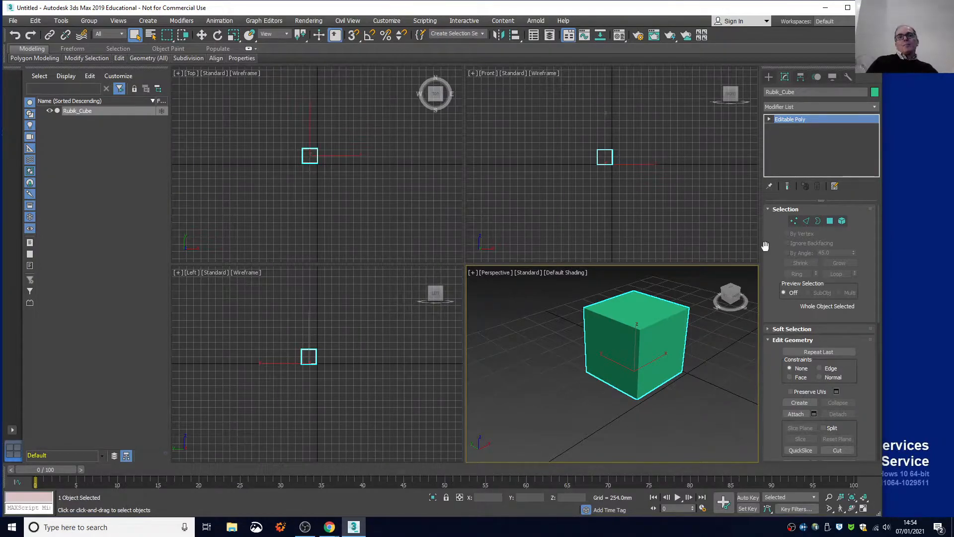
pyautogui.click(684, 286)
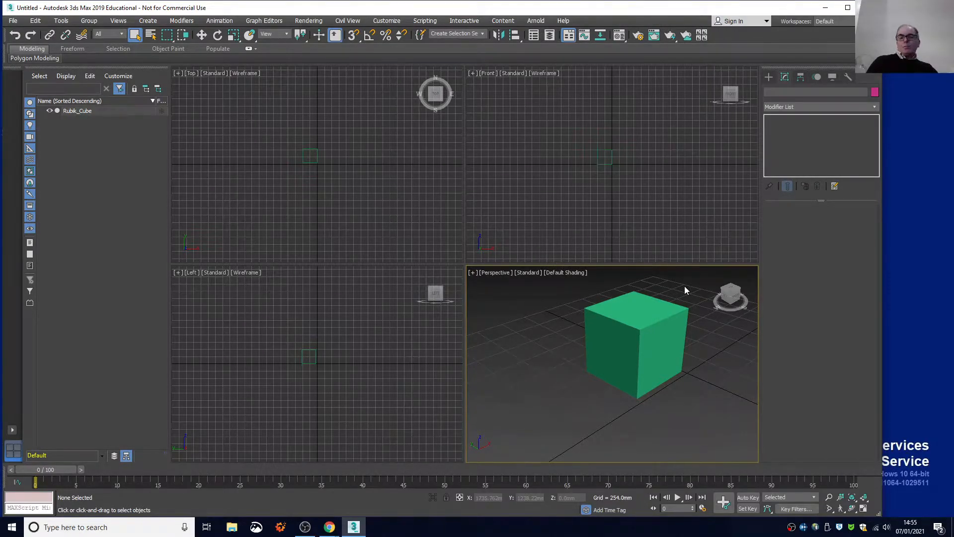
# Open the Material Editor and add a Bitmap map to the Diffuse channel of the first material slot.
pyautogui.press('m')
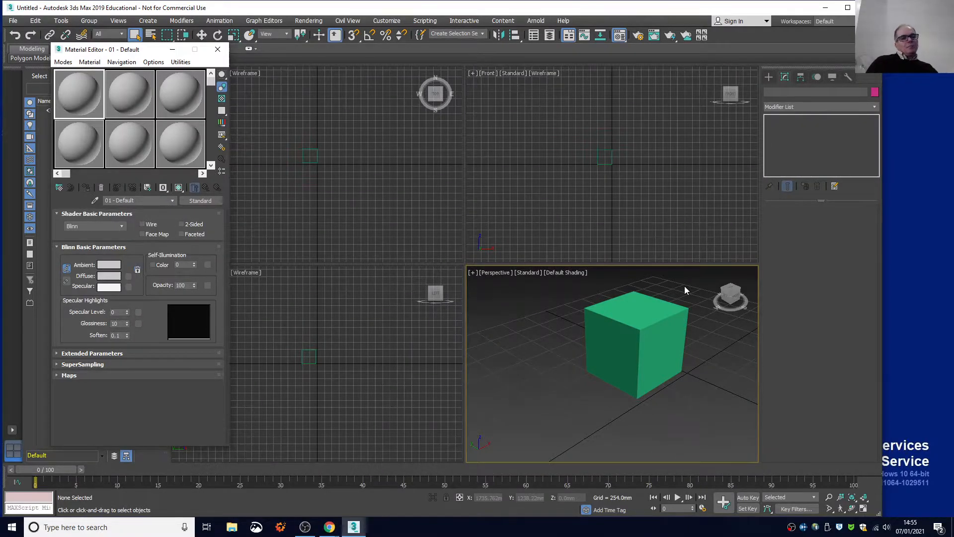
pyautogui.press('m')
pyautogui.press('m')
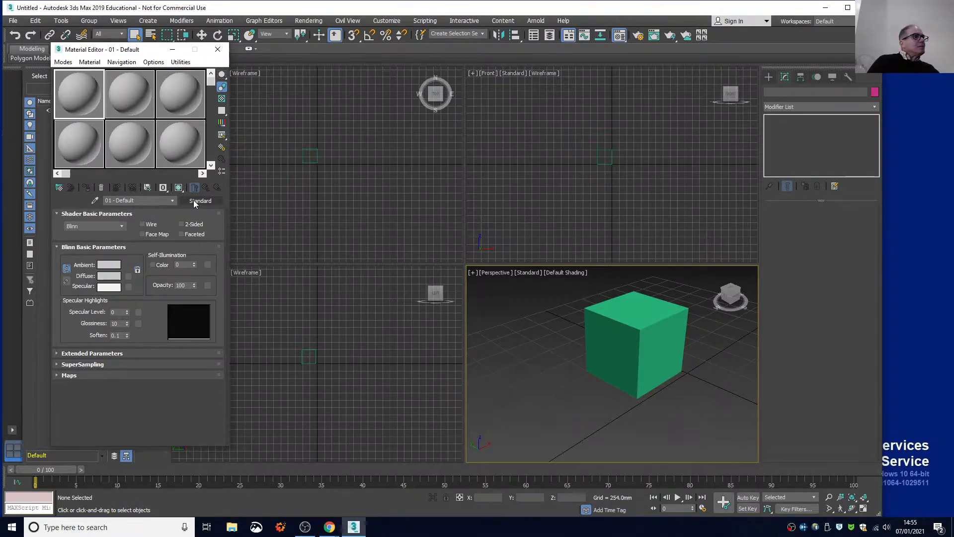
pyautogui.click(129, 276)
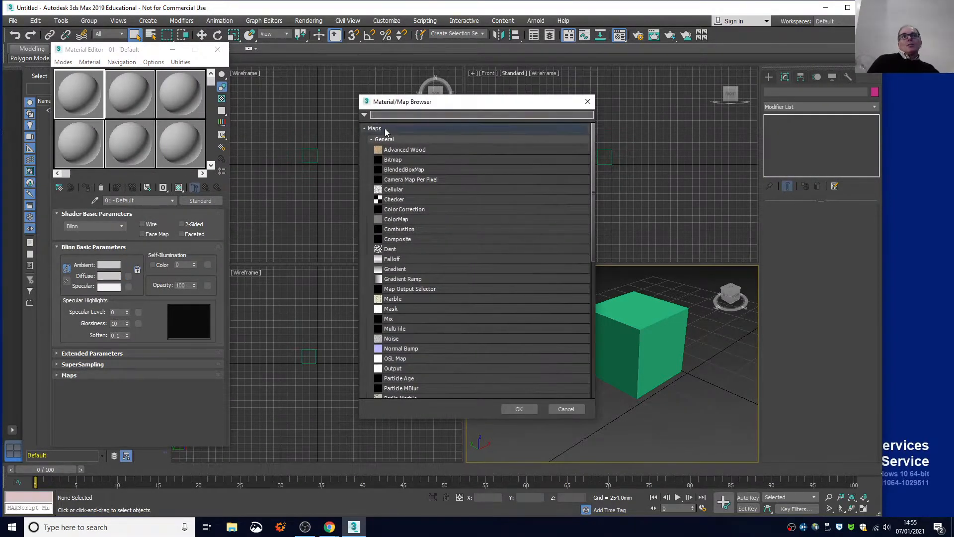
pyautogui.click(394, 160)
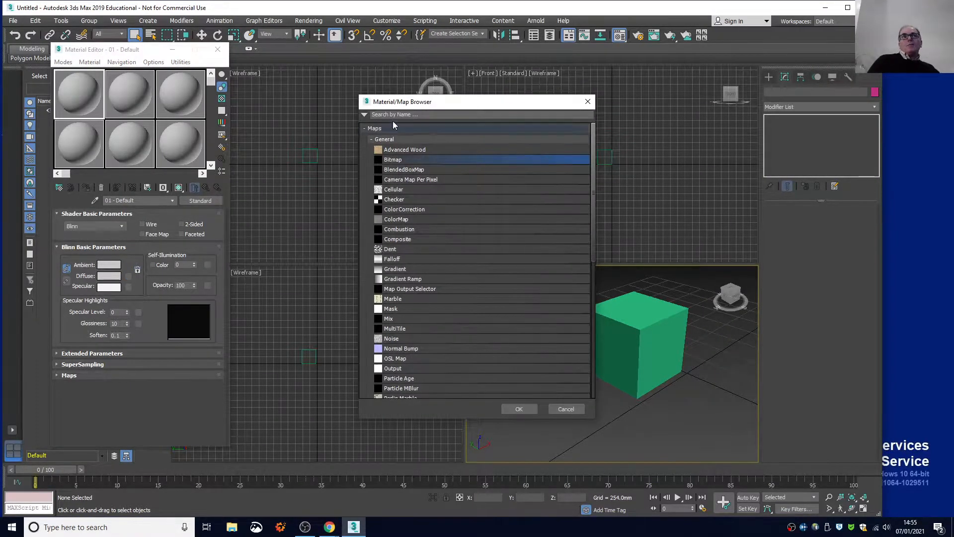
pyautogui.click(520, 410)
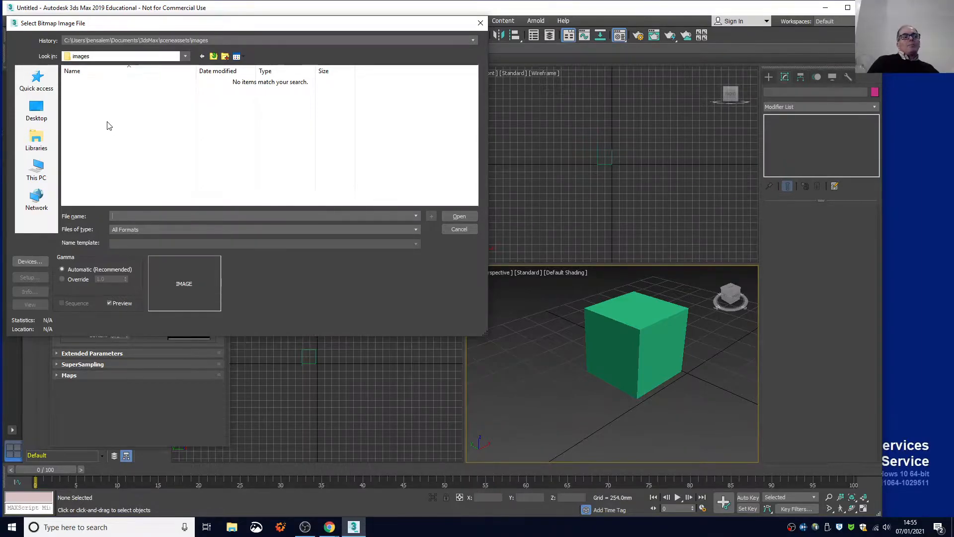
# Load Rubiks_Cube.png from the Downloads folder as the diffuse bitmap.
pyautogui.click(184, 58)
pyautogui.click(184, 57)
pyautogui.click(186, 57)
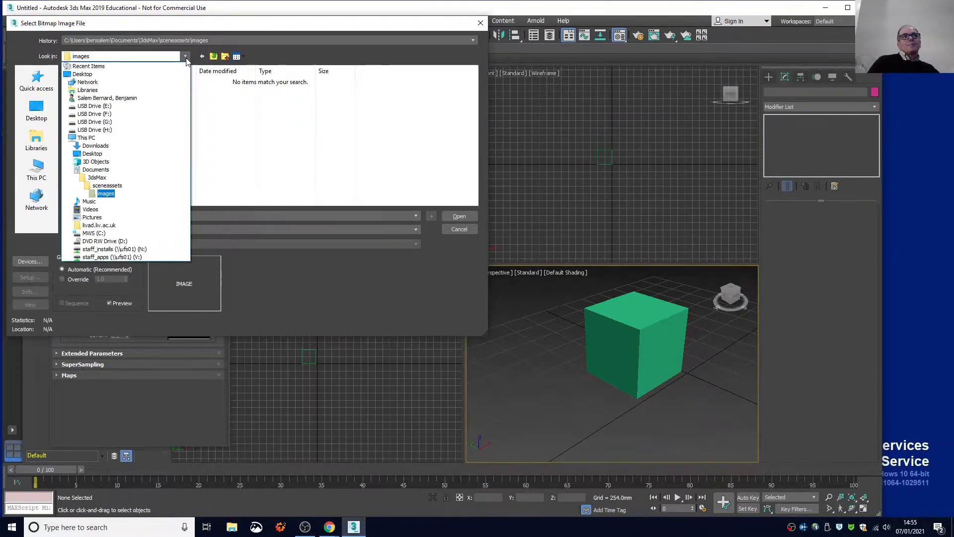
pyautogui.click(169, 147)
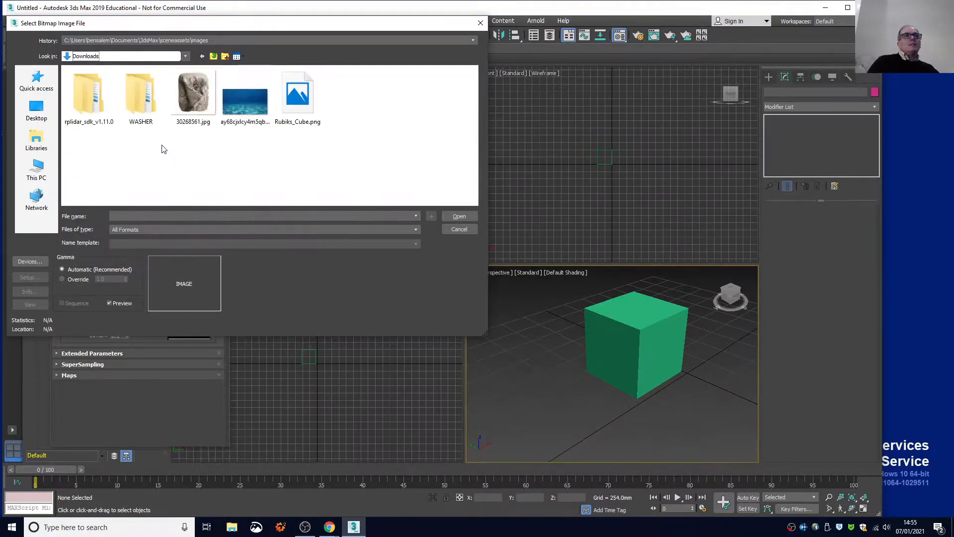
pyautogui.click(307, 102)
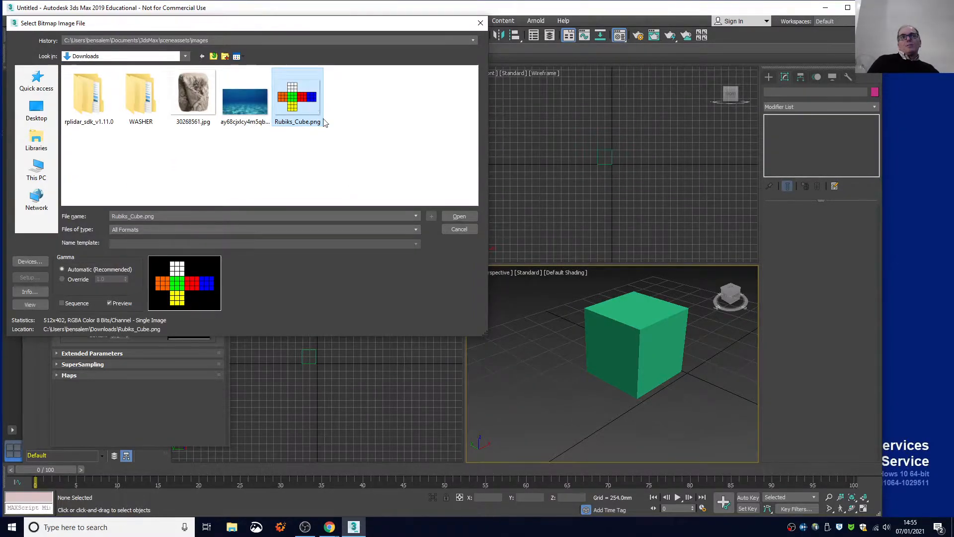
pyautogui.click(466, 215)
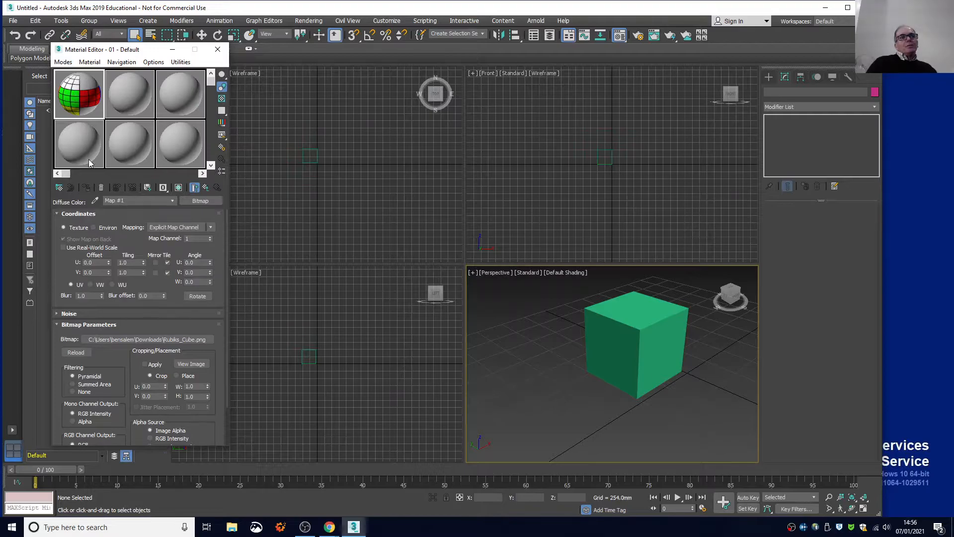
# Assign the Rubik's Cube material to the cube and show its texture in the viewport.
pyautogui.click(617, 348)
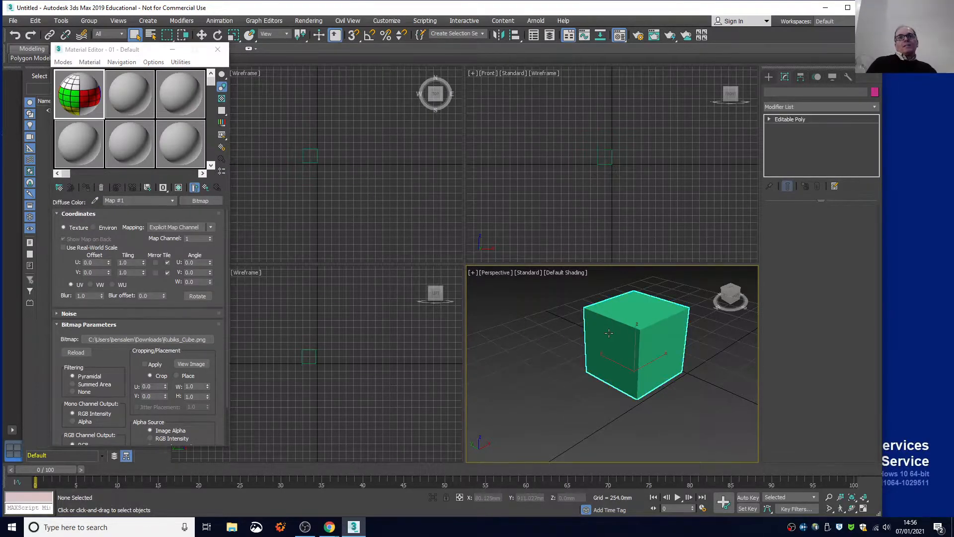
pyautogui.click(84, 188)
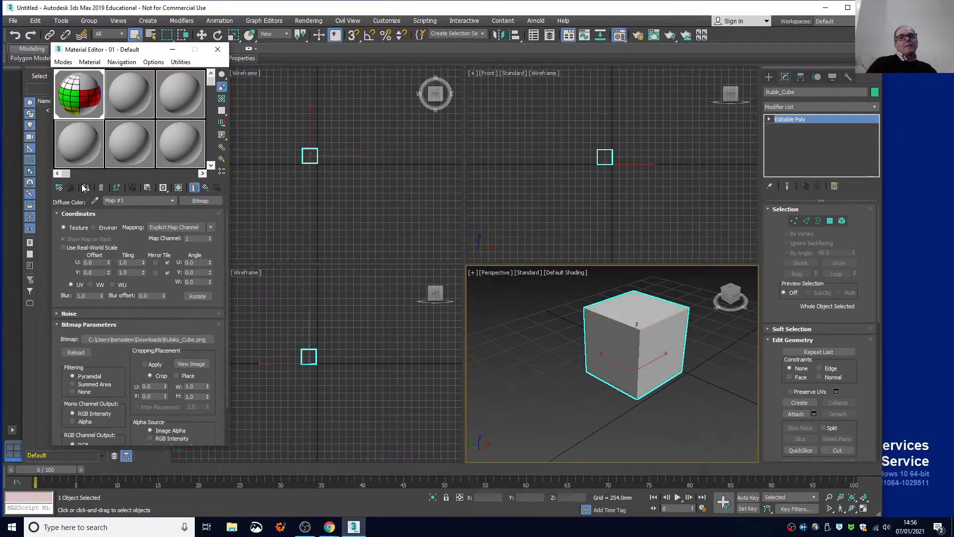
pyautogui.click(178, 188)
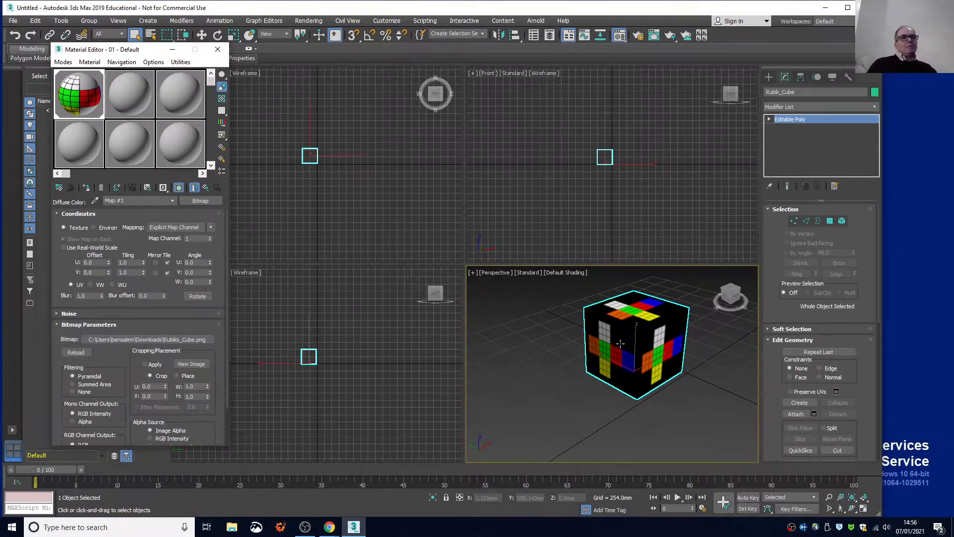
# Set the bitmap's U and V tiling to 2.0.
pyautogui.click(136, 262)
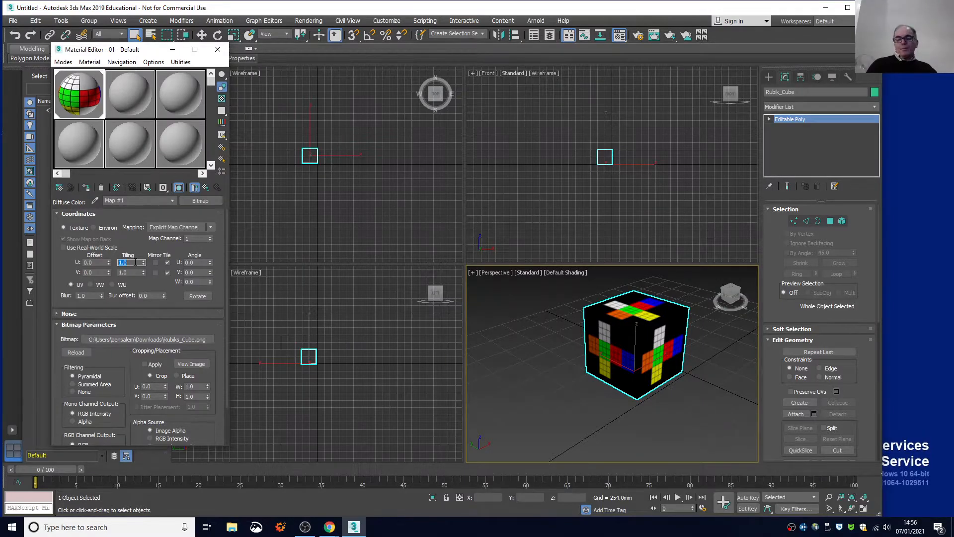
pyautogui.write('2')
pyautogui.press('Return')
pyautogui.click(136, 273)
pyautogui.press('Return')
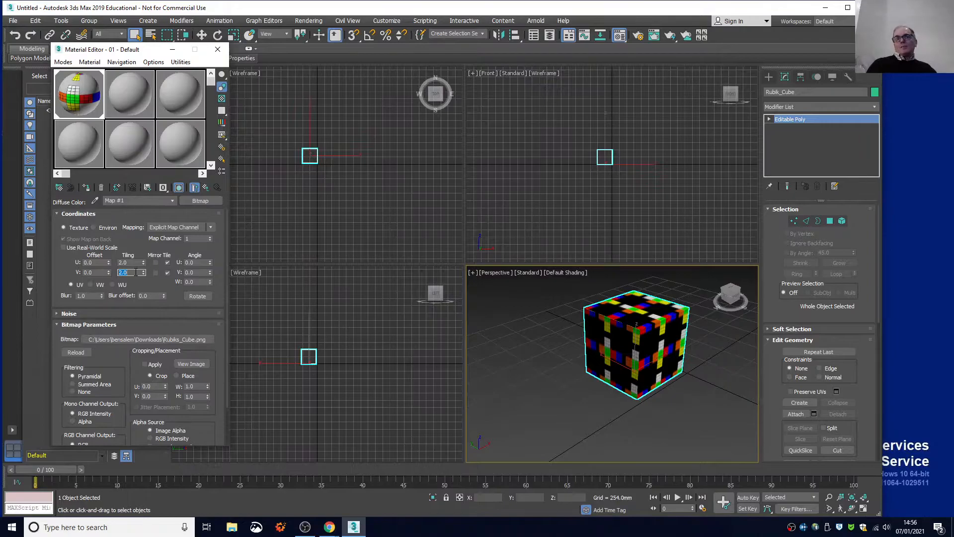
# Set the bitmap's U and V tiling to 1.0.
pyautogui.click(134, 263)
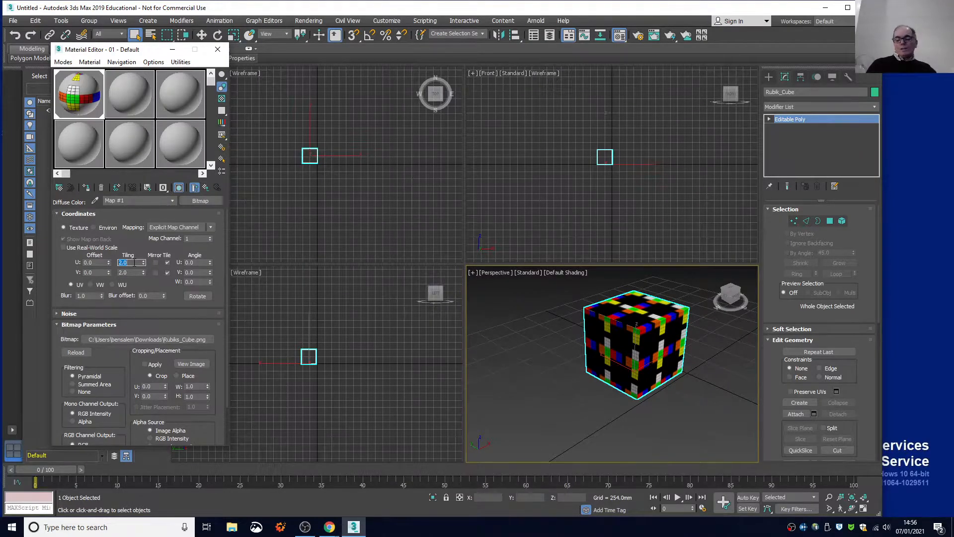
pyautogui.write('1')
pyautogui.press('Return')
pyautogui.click(132, 272)
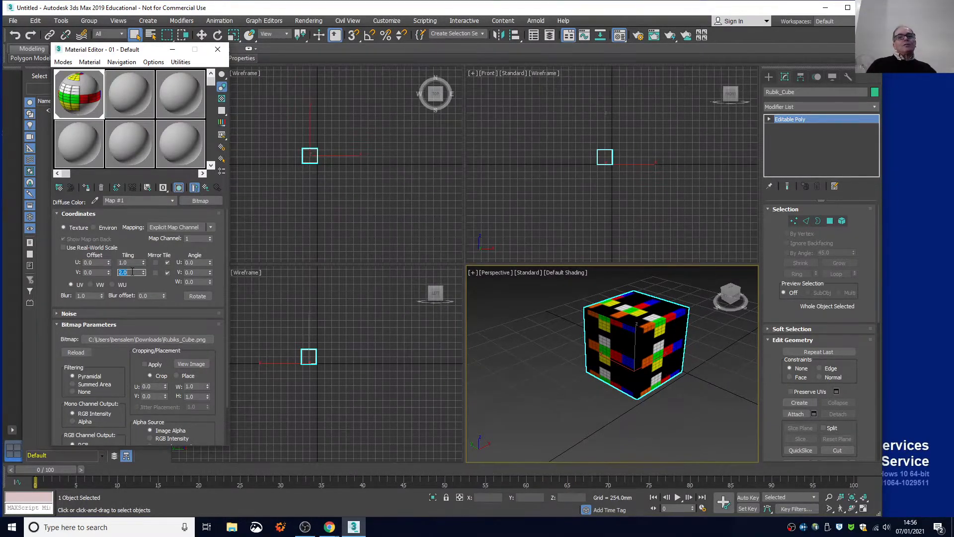
pyautogui.write('1')
pyautogui.press('Return')
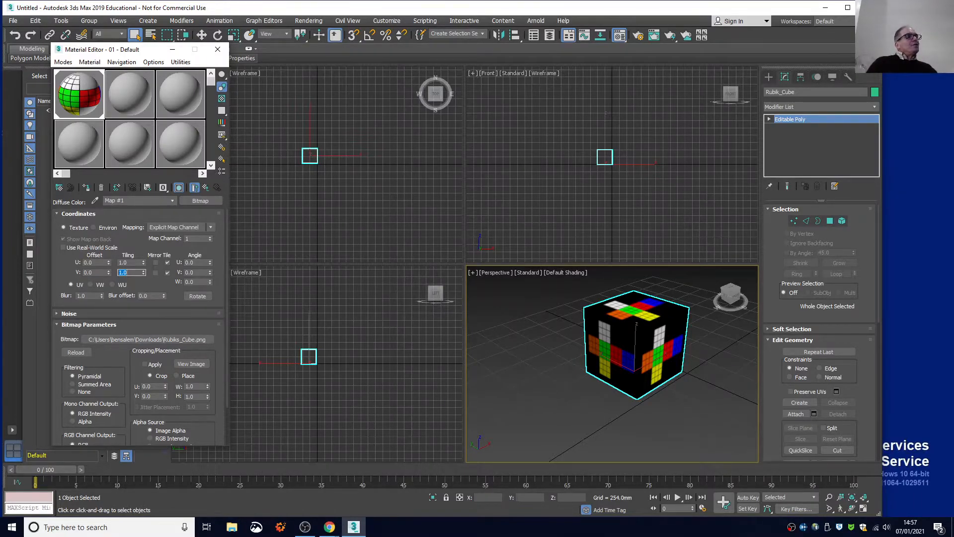
# Apply an Unwrap UVW modifier to the Rubik_Cube object.
pyautogui.click(788, 78)
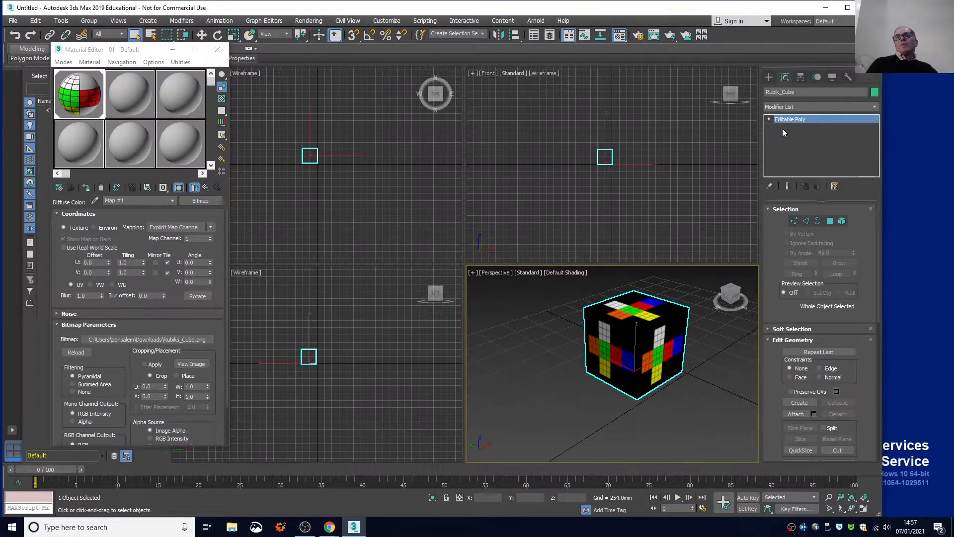
pyautogui.click(875, 106)
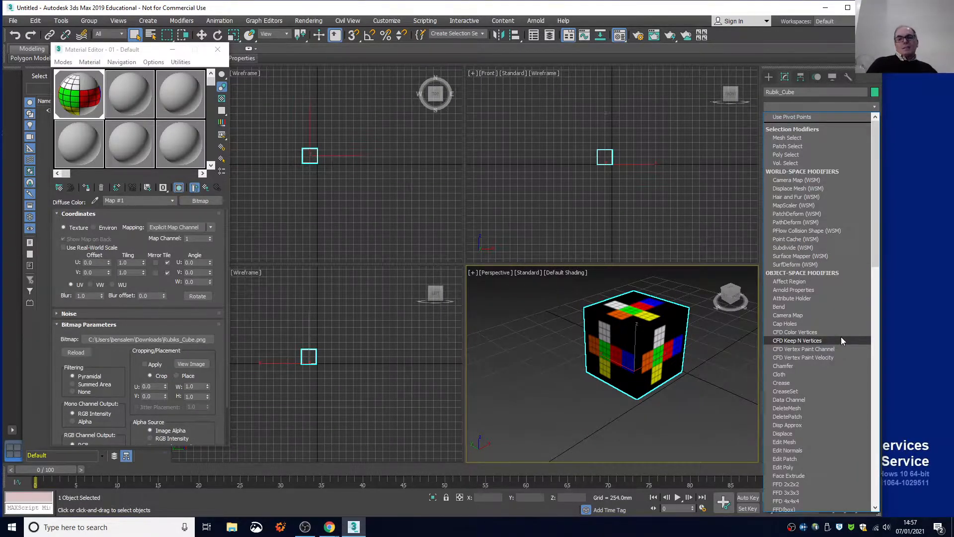
pyautogui.scroll(-20, 841, 336)
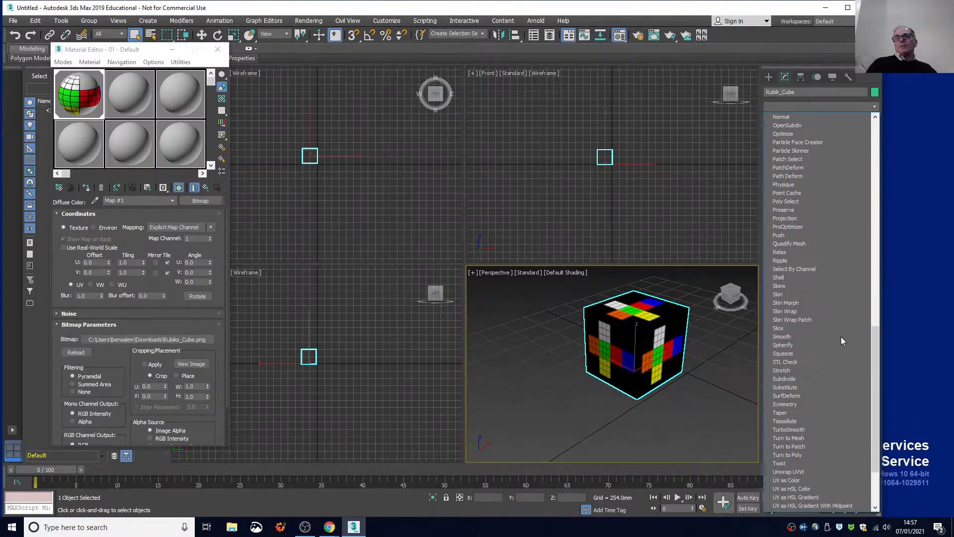
pyautogui.scroll(-4, 832, 377)
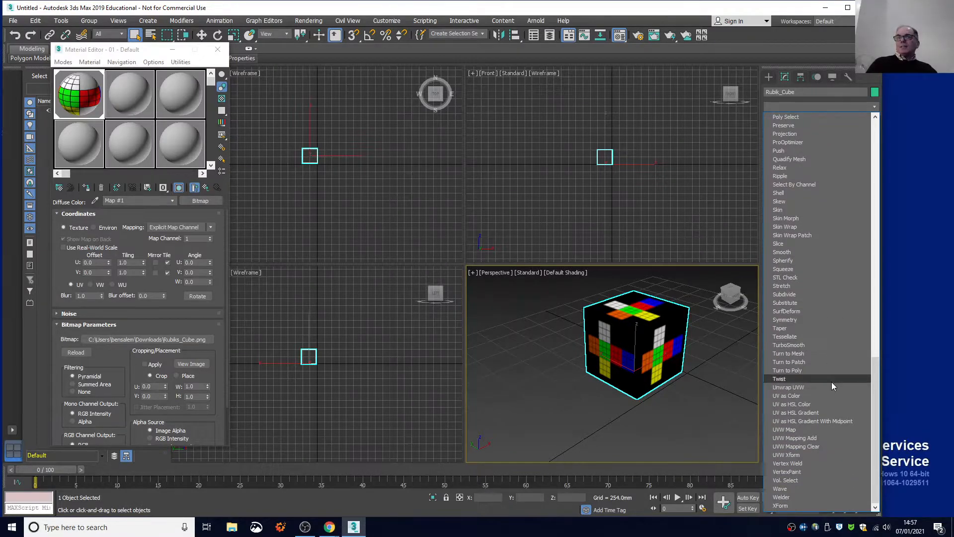
pyautogui.click(831, 388)
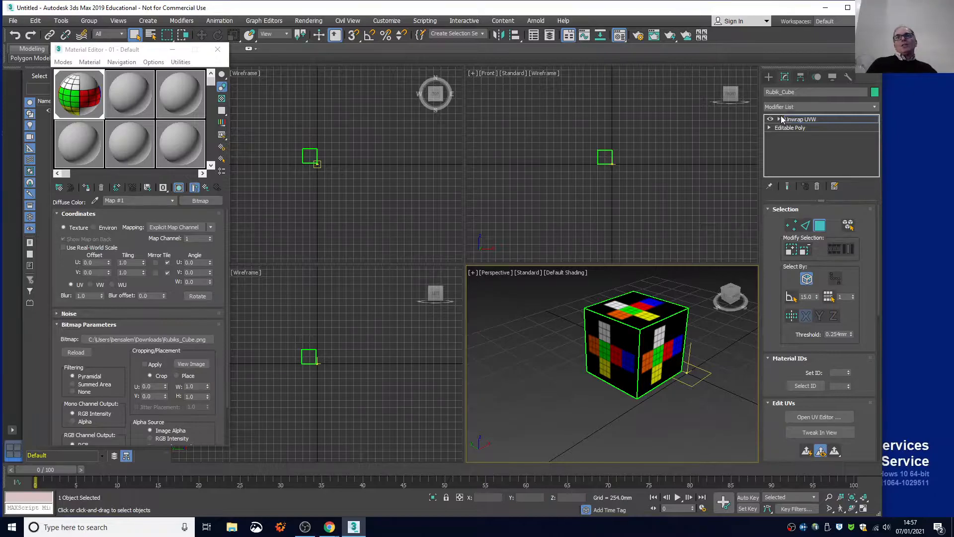
# Expand the Unwrap UVW sub-object levels at Polygon level and open the UV Editor.
pyautogui.click(779, 120)
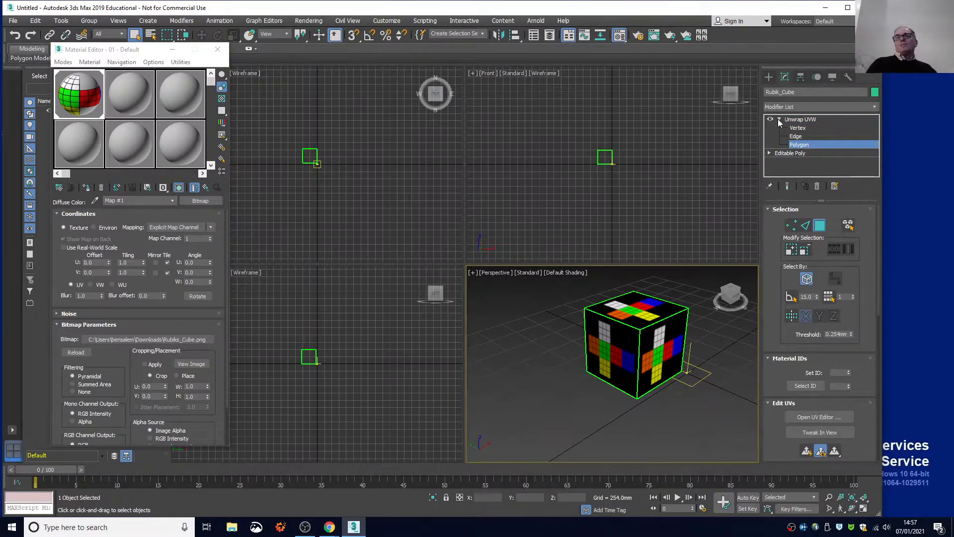
pyautogui.click(779, 120)
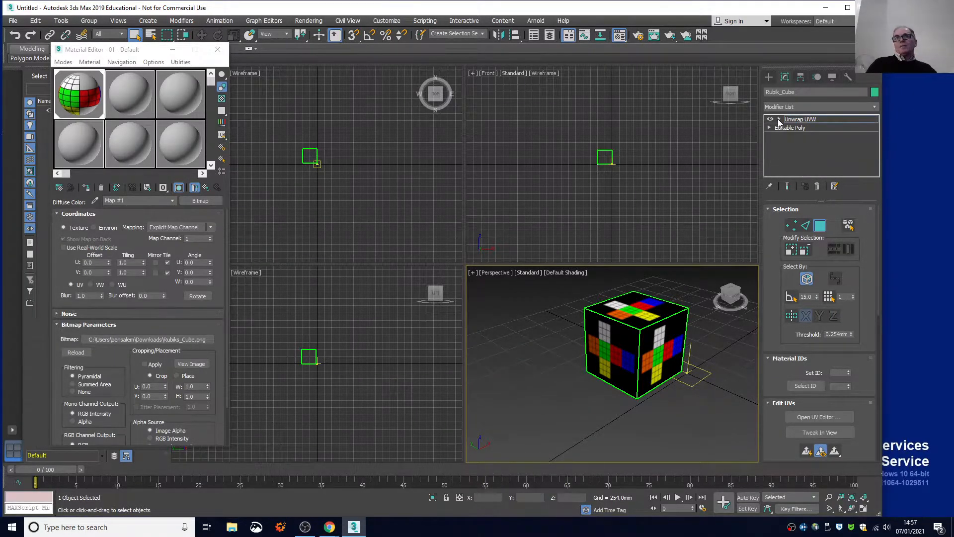
pyautogui.click(770, 128)
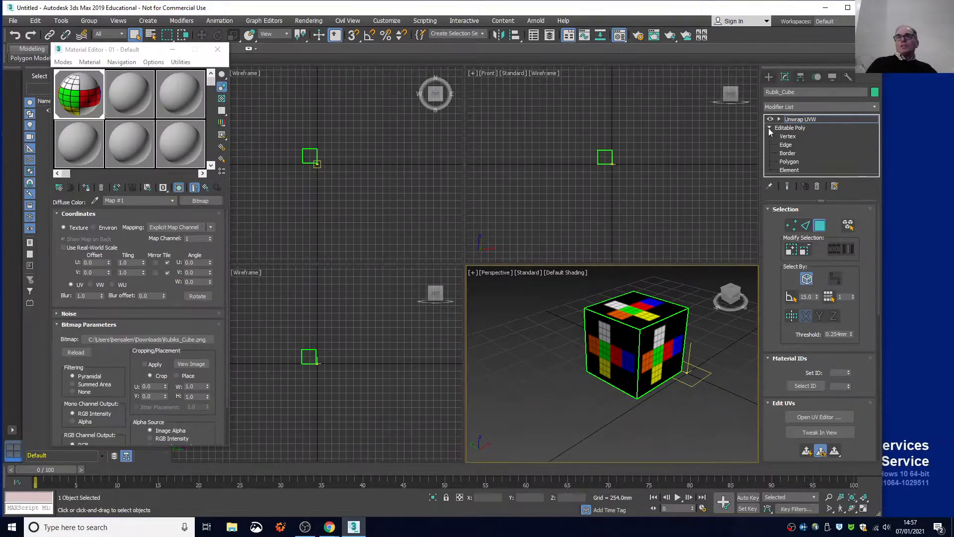
pyautogui.click(770, 127)
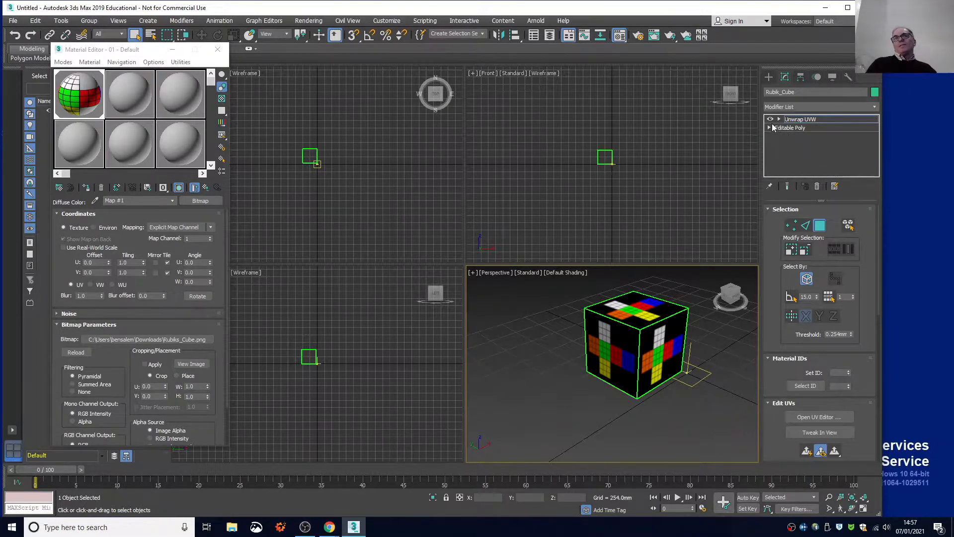
pyautogui.click(779, 119)
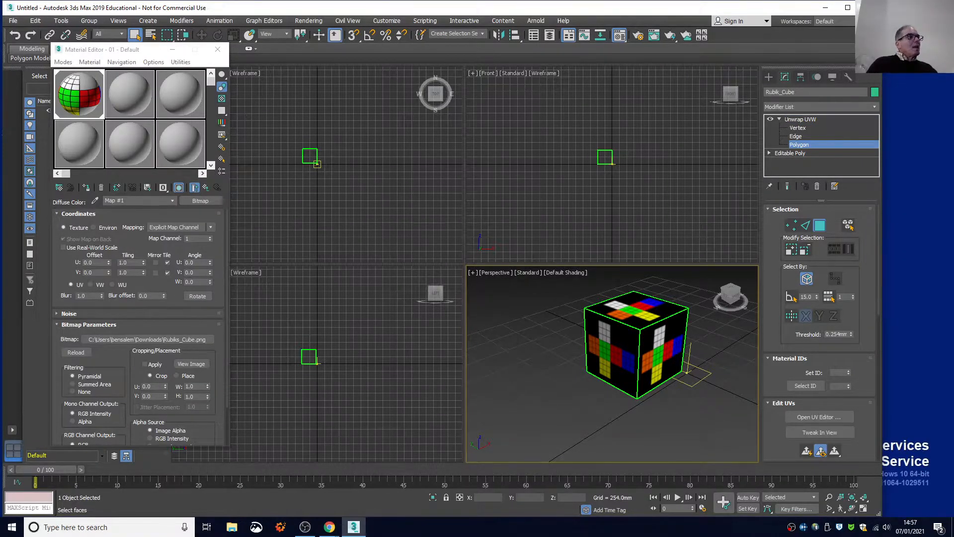
pyautogui.scroll(-3, 810, 309)
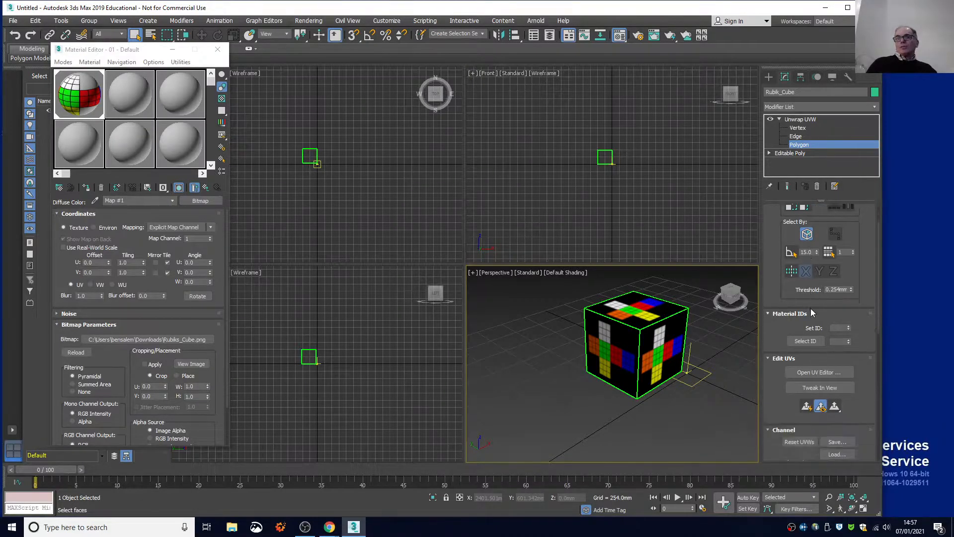
pyautogui.click(843, 373)
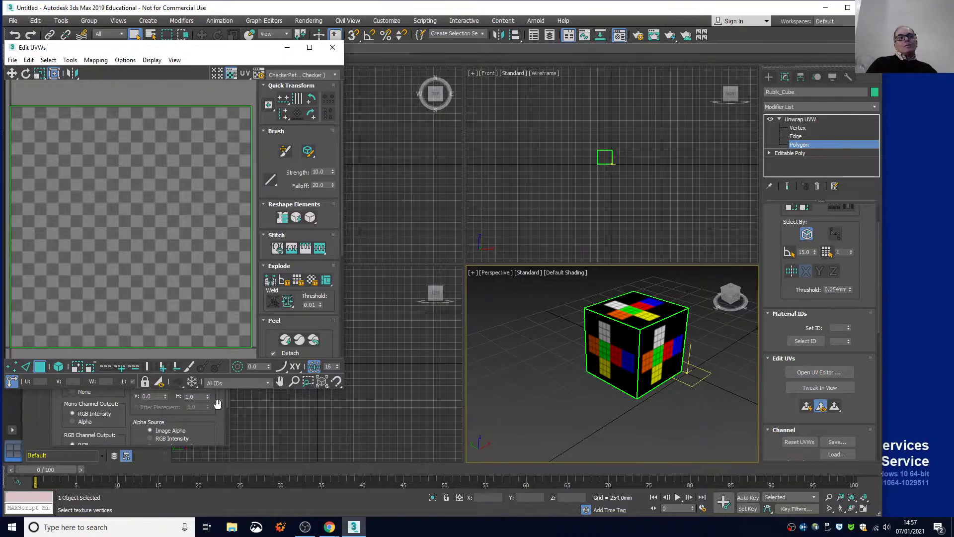
# Close the Material Editor and display Map #1 (Rubiks_Cube.png) as the UV Editor's background.
pyautogui.click(216, 402)
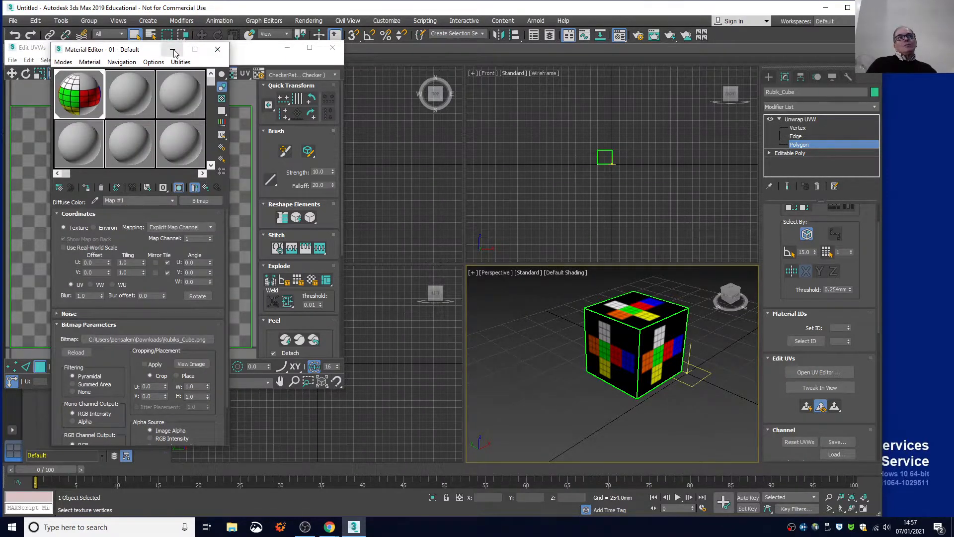
pyautogui.click(218, 50)
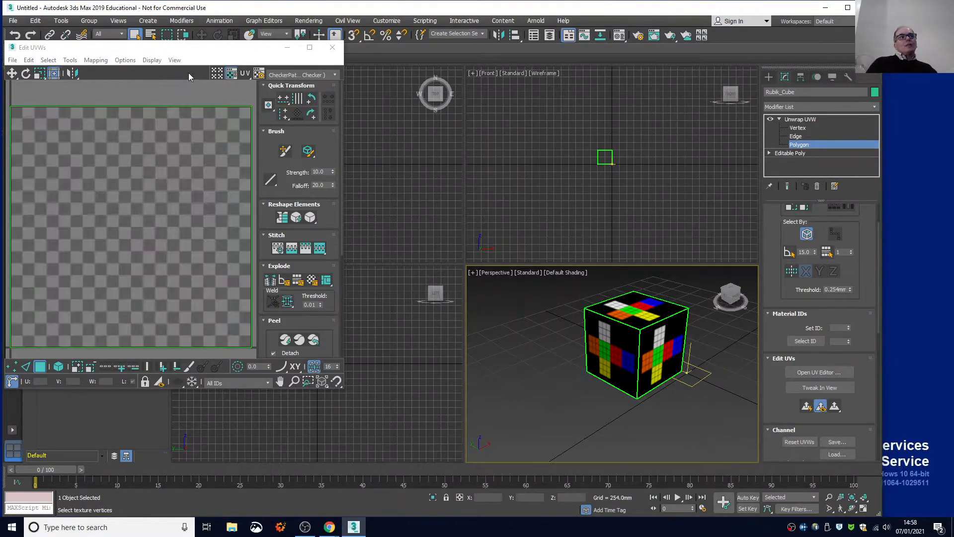
pyautogui.click(334, 74)
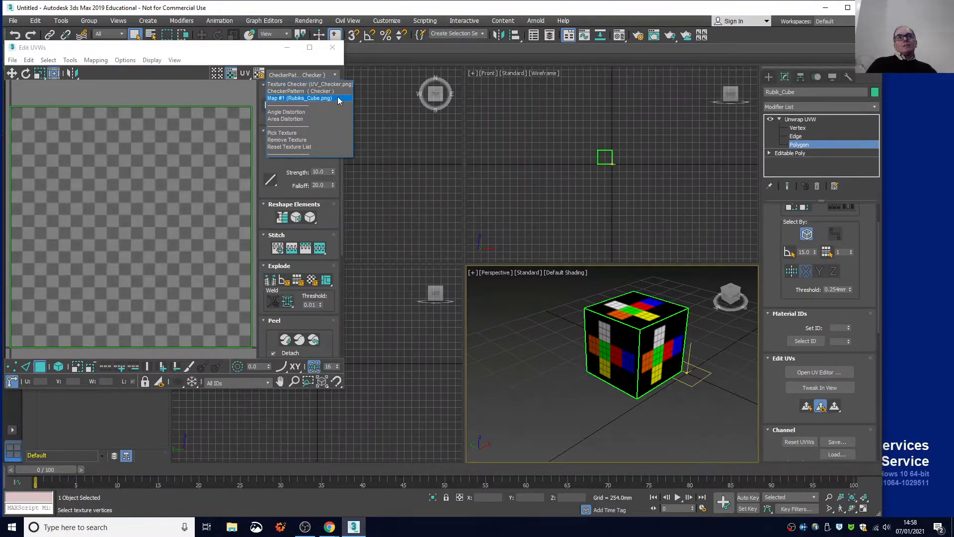
pyautogui.click(334, 99)
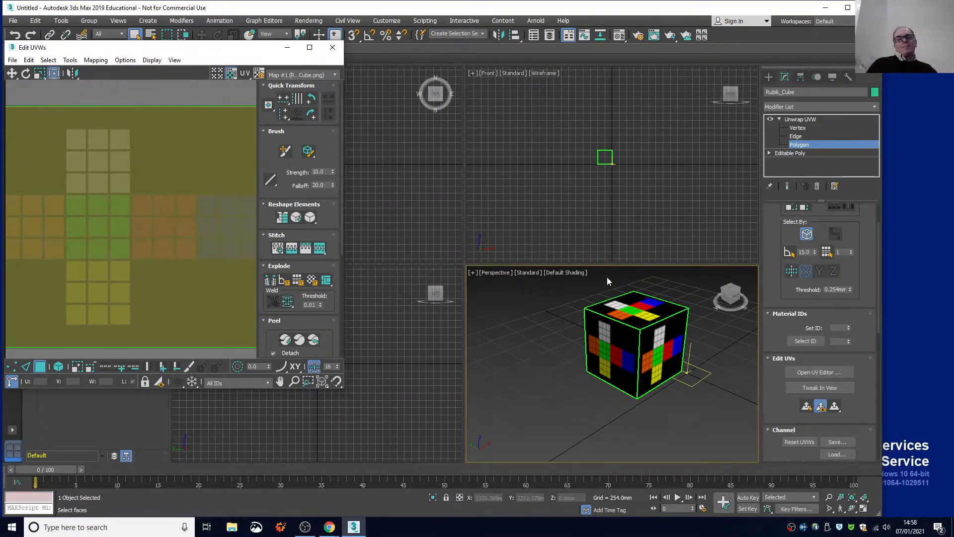
# Select the cube's left side face and shrink its UV polygon in Freeform Mode onto the orange 3x3 block of the bitmap.
pyautogui.click(609, 356)
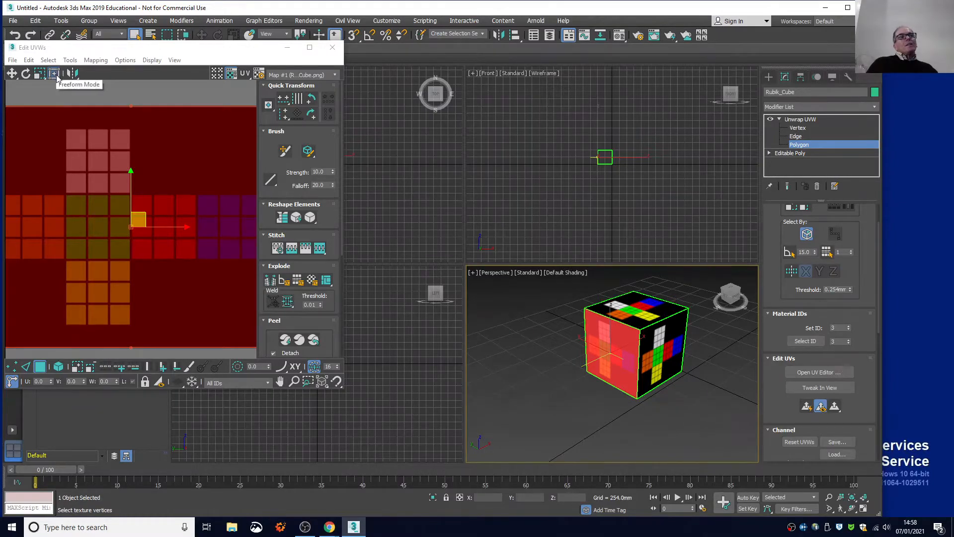
pyautogui.scroll(-3, 124, 247)
pyautogui.scroll(-1, 124, 247)
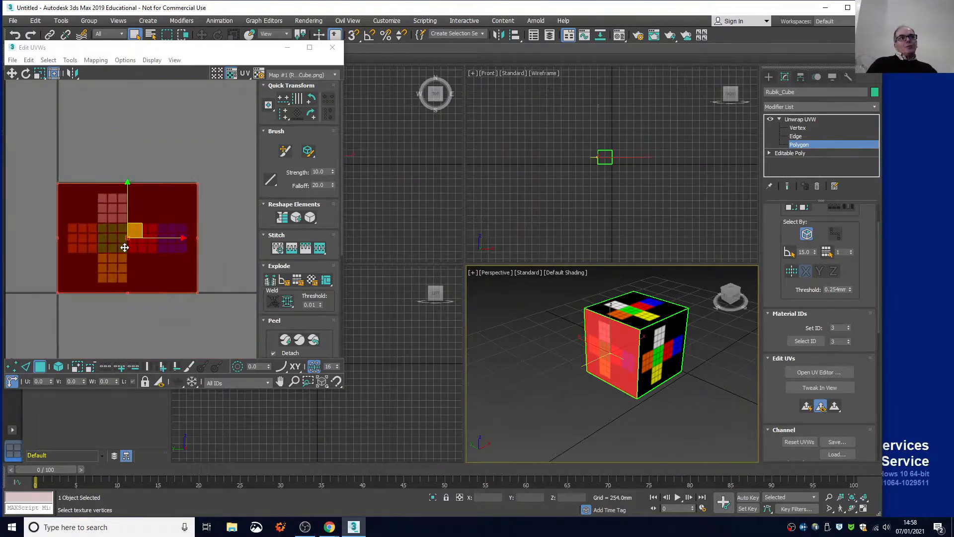
pyautogui.click(53, 74)
pyautogui.moveTo(199, 184); pyautogui.dragTo(76, 241)
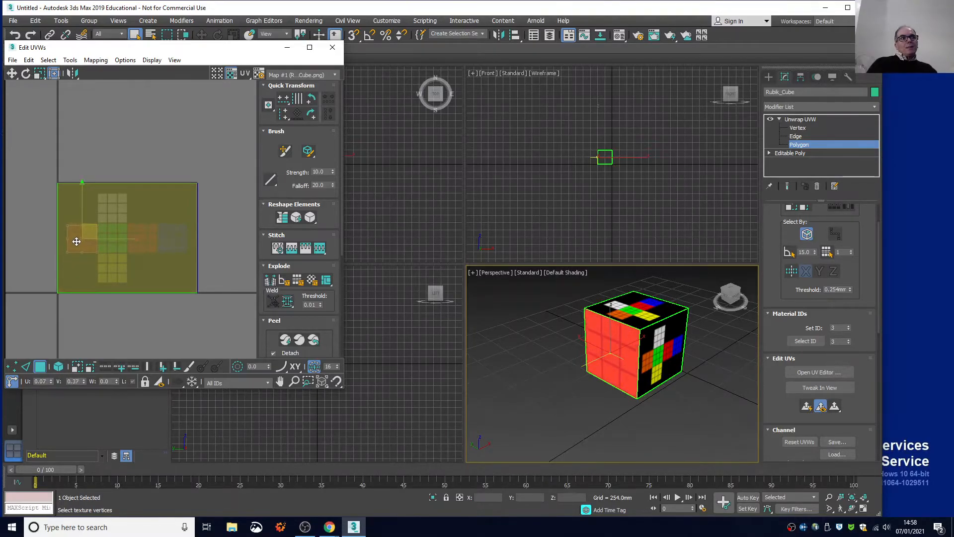
# Fine-tune the size and position of the side face's UV polygon to match the orange block's edges, and deselect the face.
pyautogui.scroll(3, 76, 241)
pyautogui.scroll(2, 76, 241)
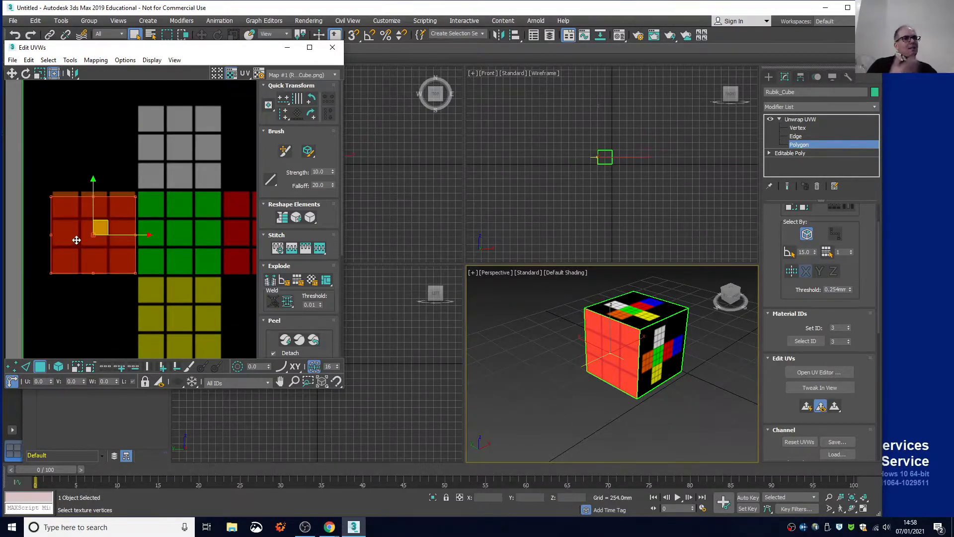
pyautogui.moveTo(134, 197); pyautogui.dragTo(135, 189)
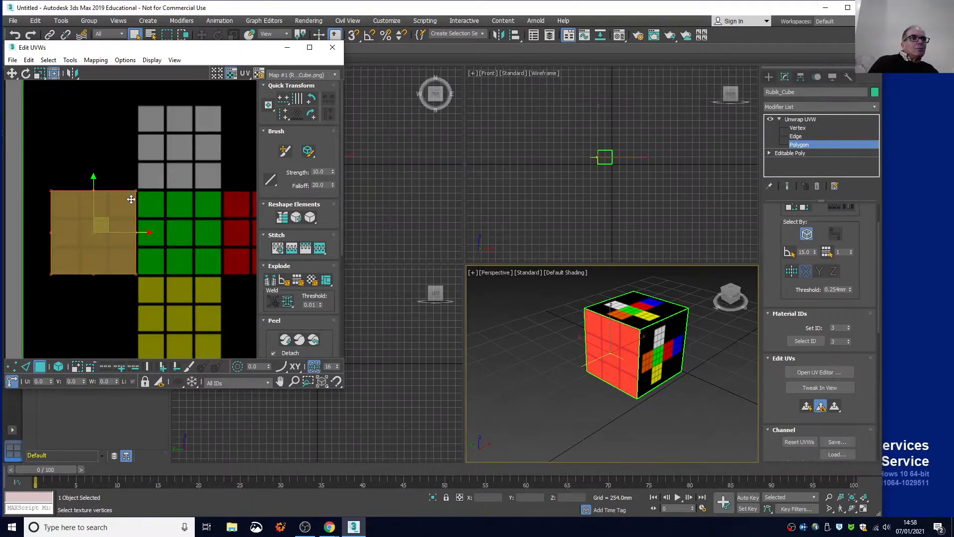
pyautogui.scroll(1, 131, 198)
pyautogui.scroll(1, 130, 199)
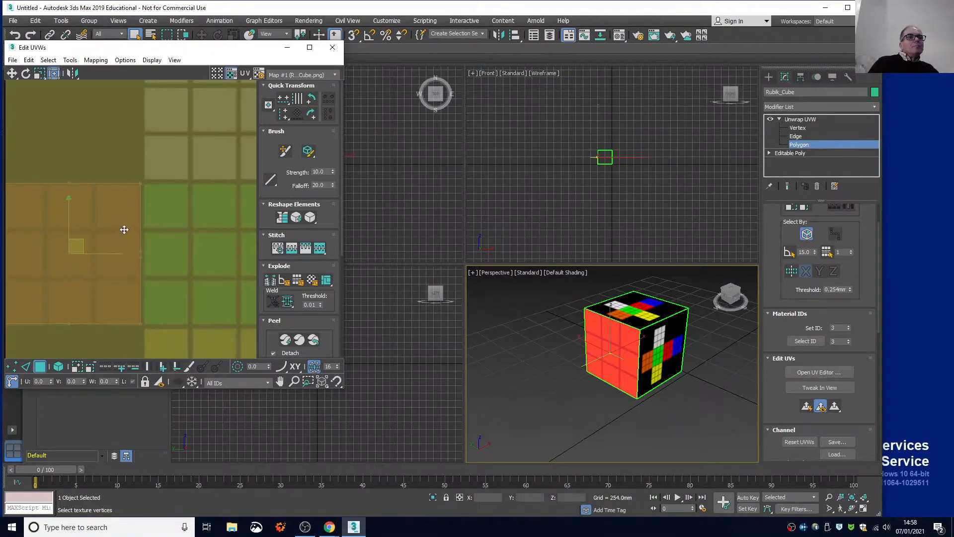
pyautogui.scroll(-2, 124, 230)
pyautogui.scroll(1, 55, 249)
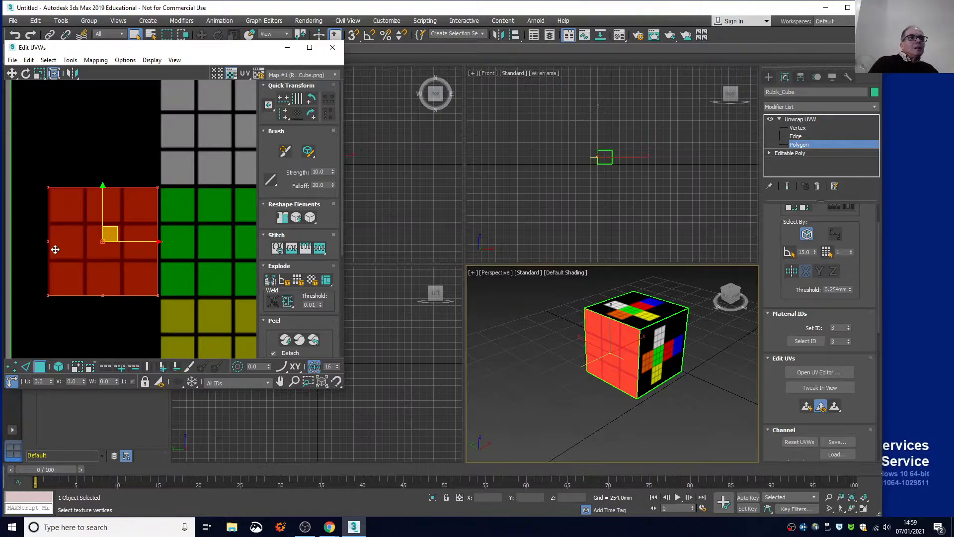
pyautogui.scroll(2, 54, 250)
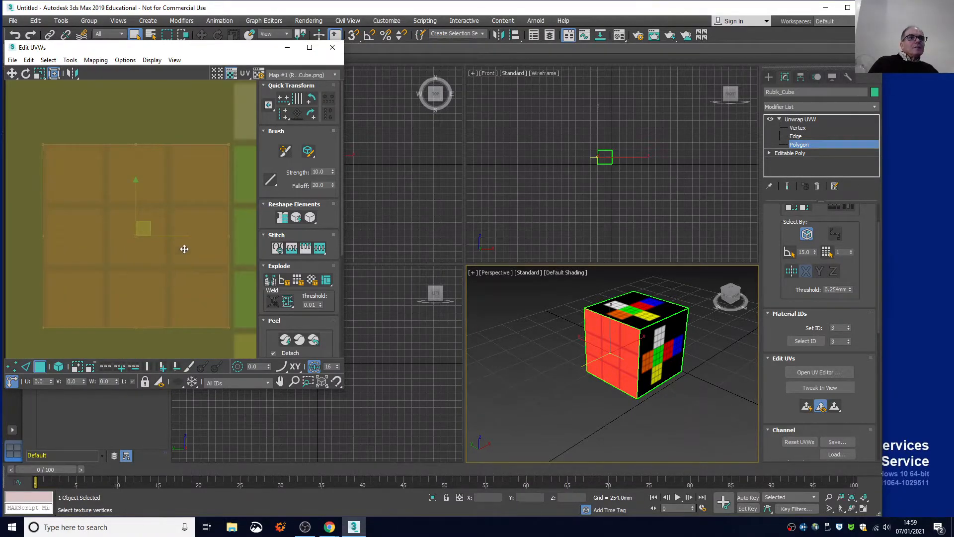
pyautogui.moveTo(190, 208); pyautogui.dragTo(188, 214)
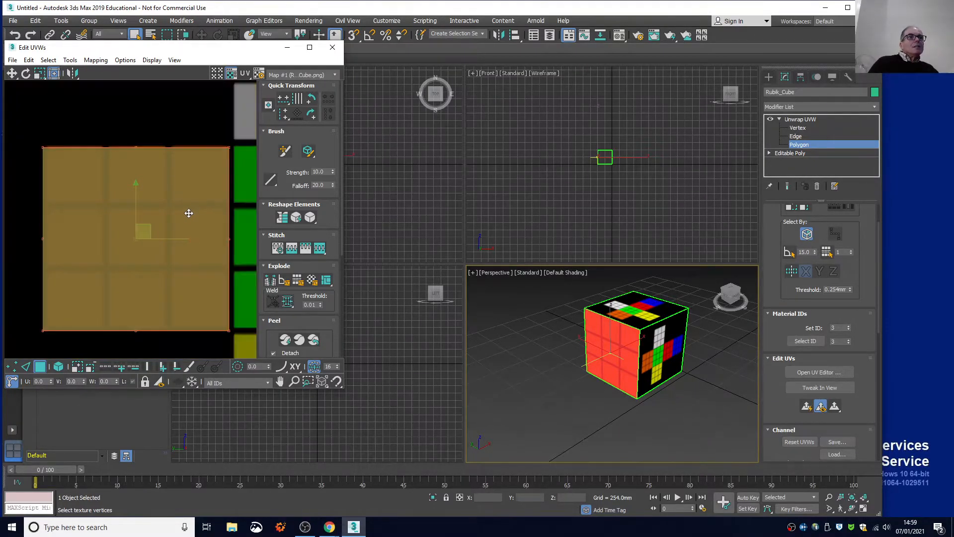
pyautogui.moveTo(229, 144); pyautogui.dragTo(230, 141)
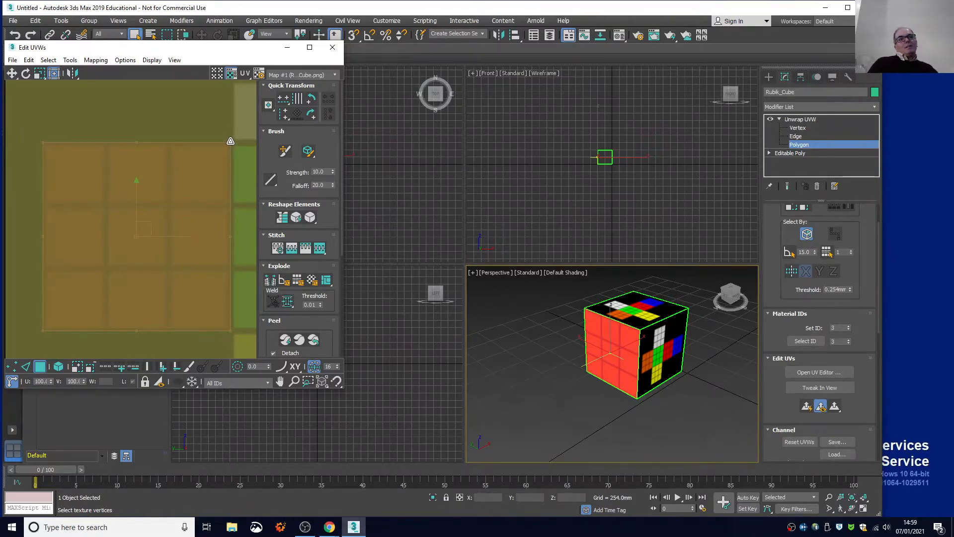
pyautogui.click(545, 336)
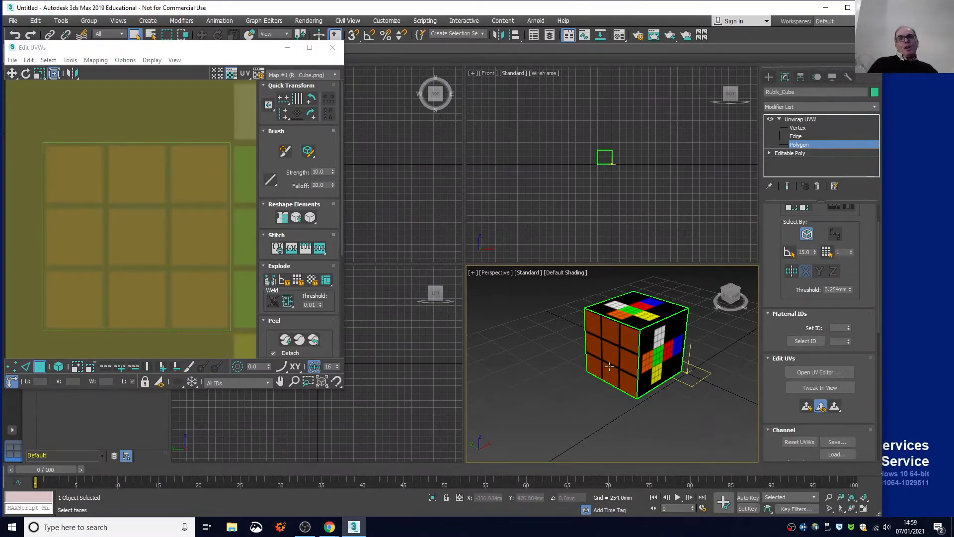
# Select the cube's front face and move and shrink its UV polygon roughly onto the green 3x3 block of the bitmap.
pyautogui.click(738, 297)
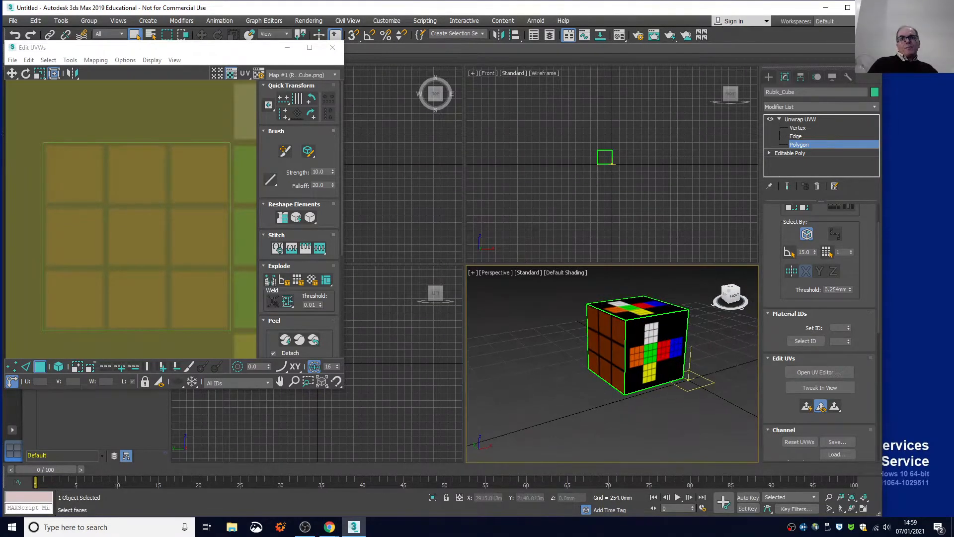
pyautogui.click(667, 326)
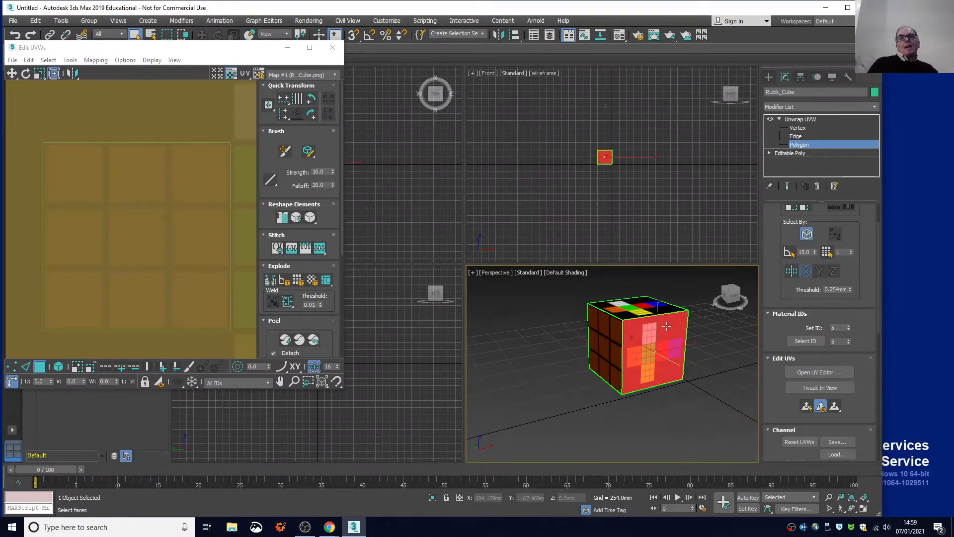
pyautogui.scroll(-5, 174, 240)
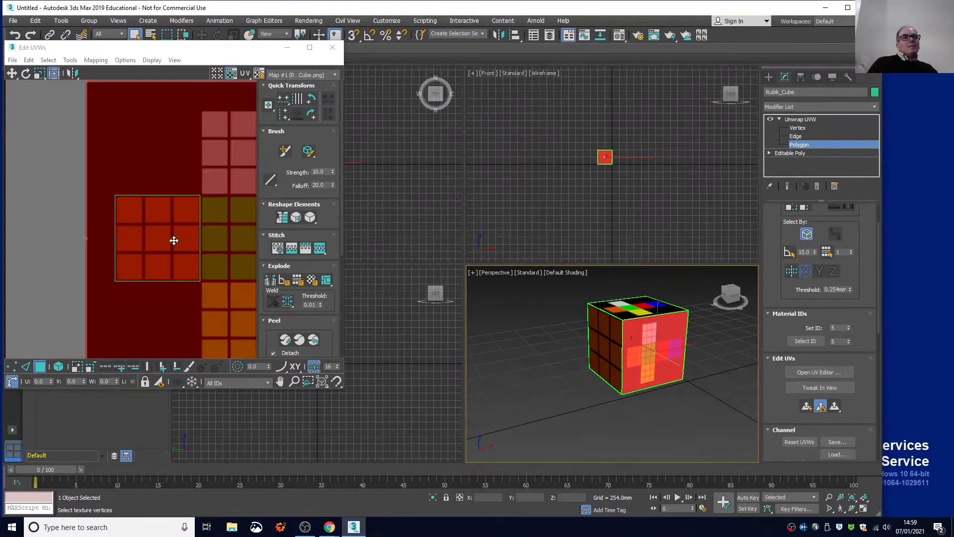
pyautogui.scroll(-2, 173, 240)
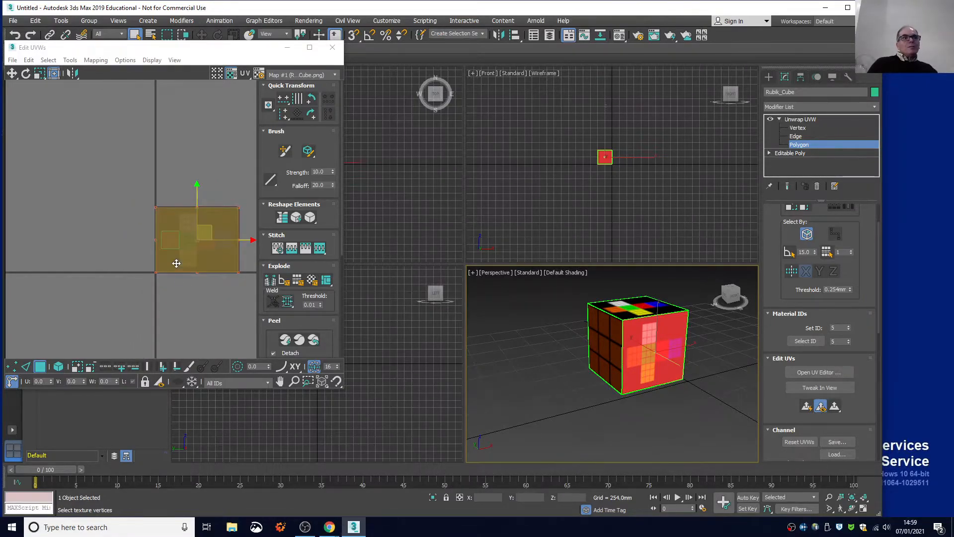
pyautogui.scroll(1, 50, 278)
pyautogui.scroll(-2, 50, 281)
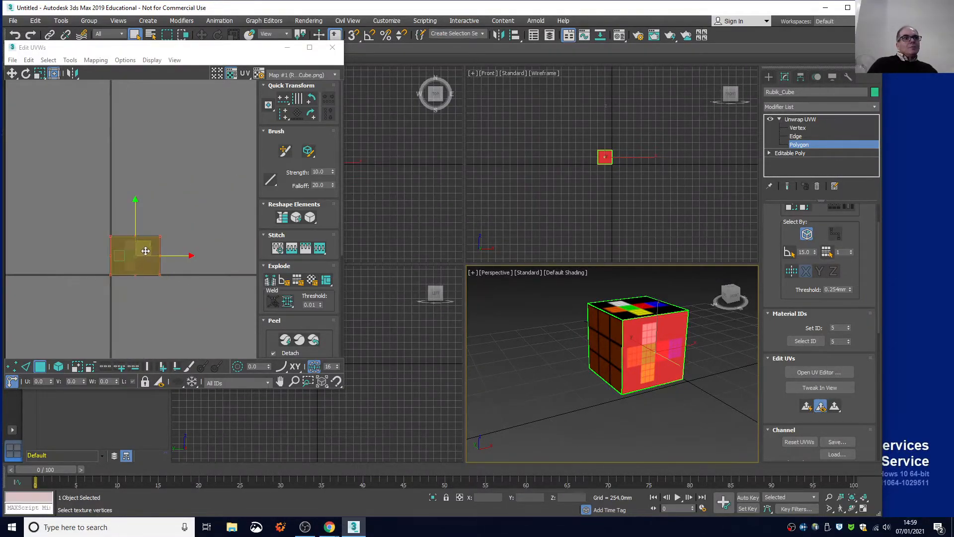
pyautogui.moveTo(138, 250)
pyautogui.mouseDown()
pyautogui.moveTo(157, 233)
pyautogui.moveTo(134, 249)
pyautogui.moveTo(157, 255)
pyautogui.moveTo(140, 265)
pyautogui.mouseUp()
pyautogui.scroll(6, 149, 255)
pyautogui.scroll(3, 155, 253)
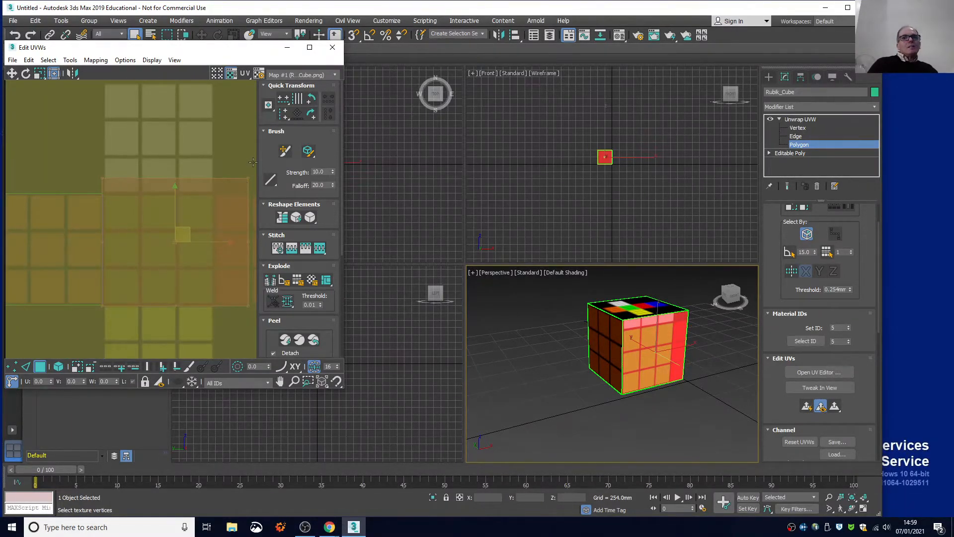
# Resize the front face's UV polygon to match the green block's edges, and deselect the face.
pyautogui.moveTo(248, 177); pyautogui.dragTo(215, 192)
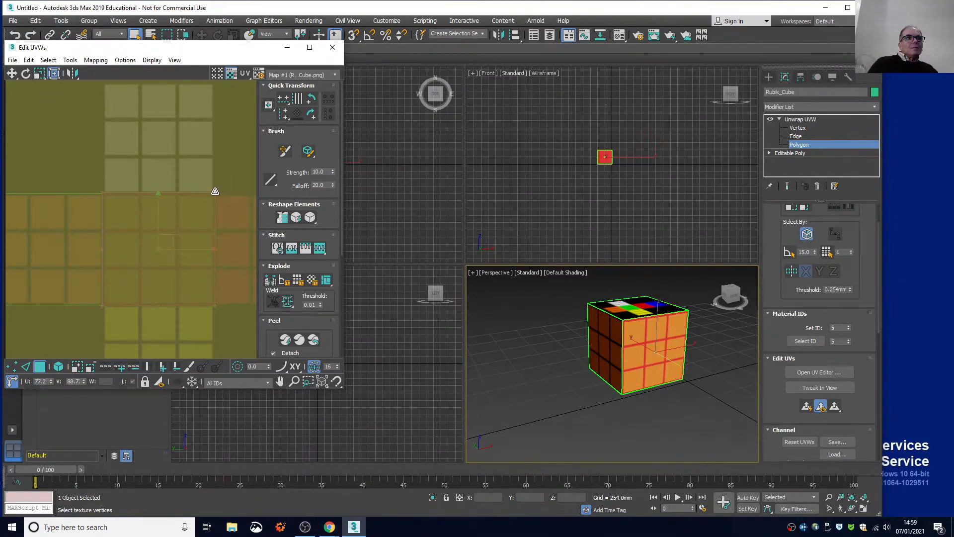
pyautogui.moveTo(215, 191); pyautogui.dragTo(215, 192)
pyautogui.click(540, 337)
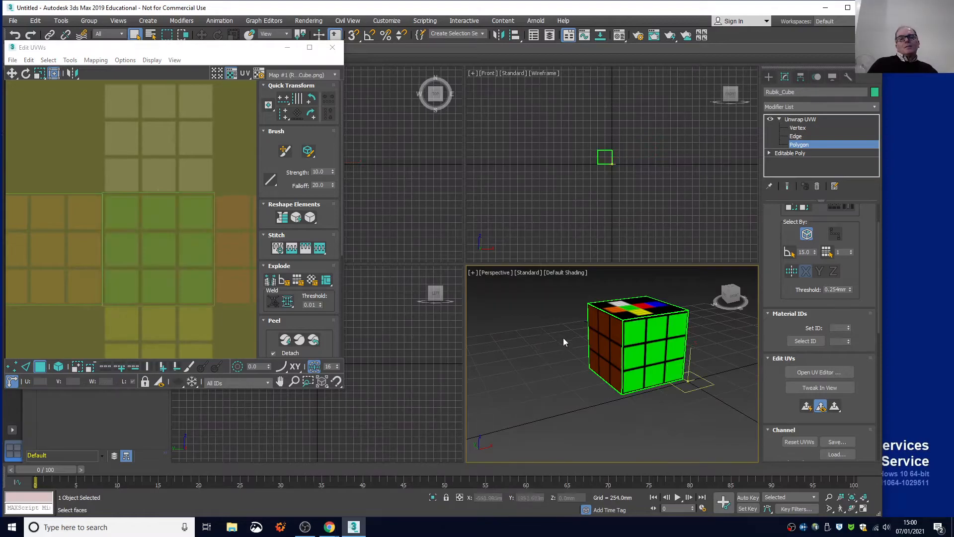
# Select the cube's right side face and move and shrink its UV polygon onto the red 3x3 block of the bitmap.
pyautogui.click(725, 297)
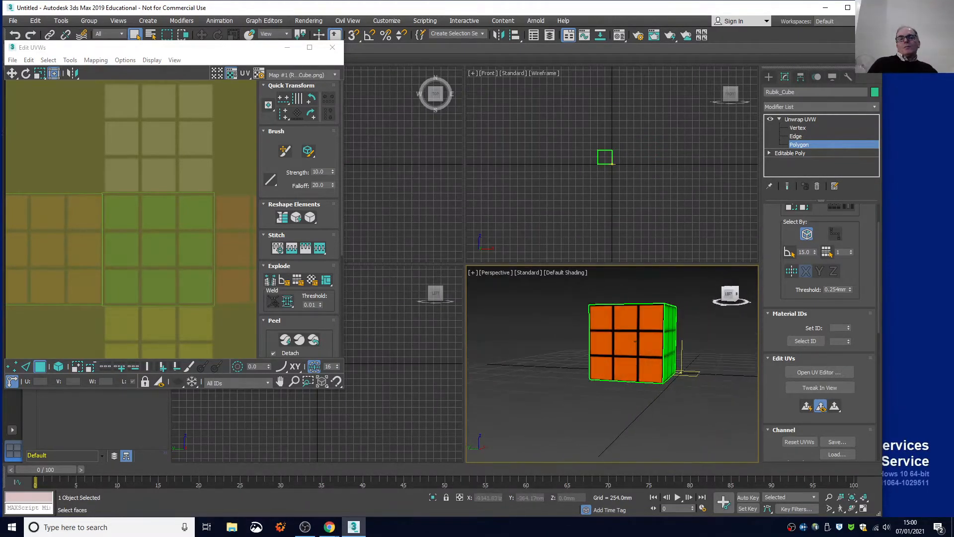
pyautogui.moveTo(729, 294); pyautogui.dragTo(684, 307)
pyautogui.moveTo(634, 341); pyautogui.dragTo(566, 336)
pyautogui.click(631, 348)
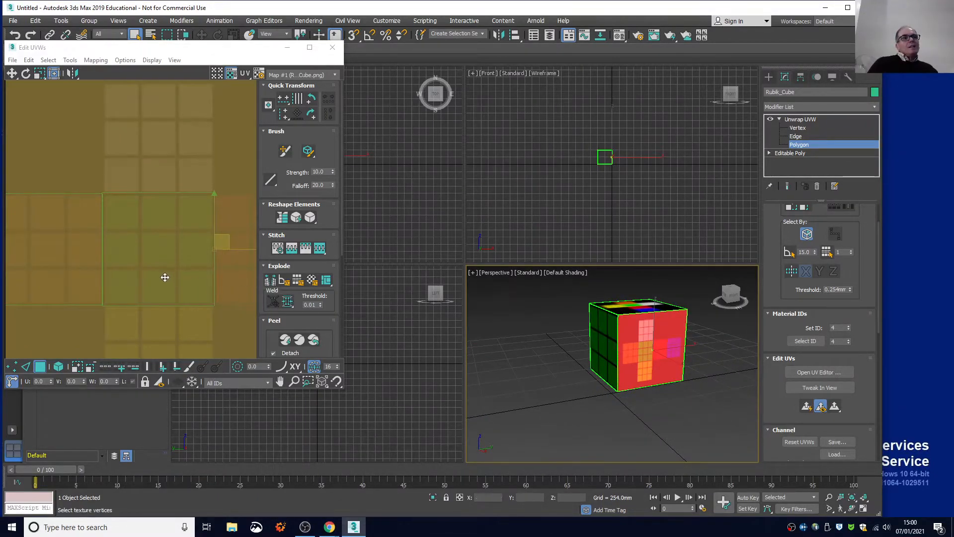
pyautogui.scroll(-5, 166, 283)
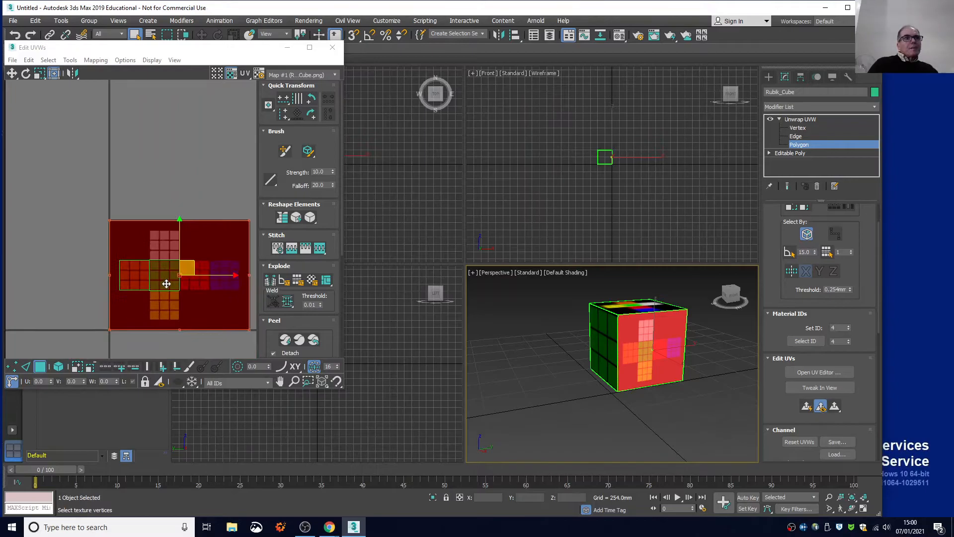
pyautogui.scroll(-3, 167, 284)
pyautogui.scroll(-2, 77, 309)
pyautogui.moveTo(158, 281); pyautogui.dragTo(190, 262)
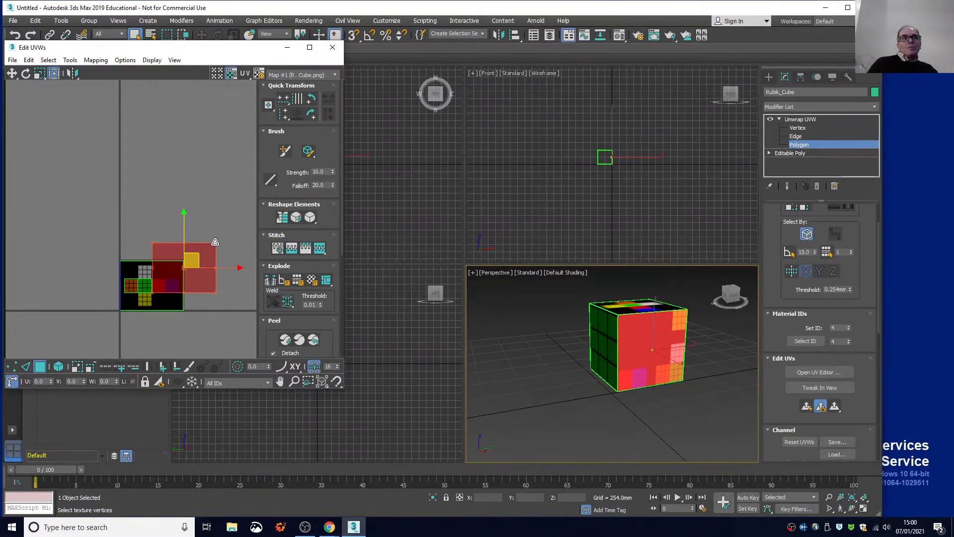
pyautogui.moveTo(216, 240); pyautogui.dragTo(171, 275)
pyautogui.scroll(8, 159, 287)
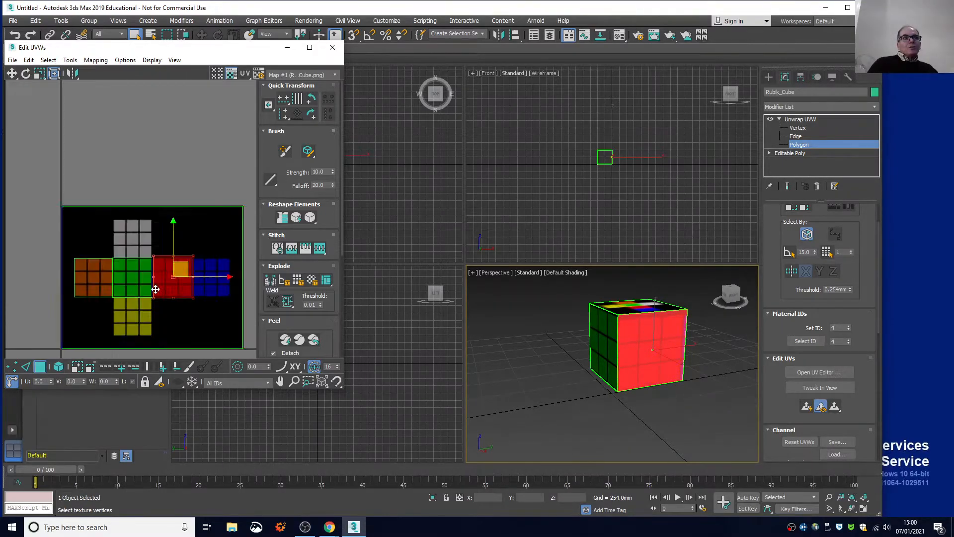
# Fine-tune the position and size of the right side face's UV polygon to match the red block's edges.
pyautogui.scroll(-10, 166, 282)
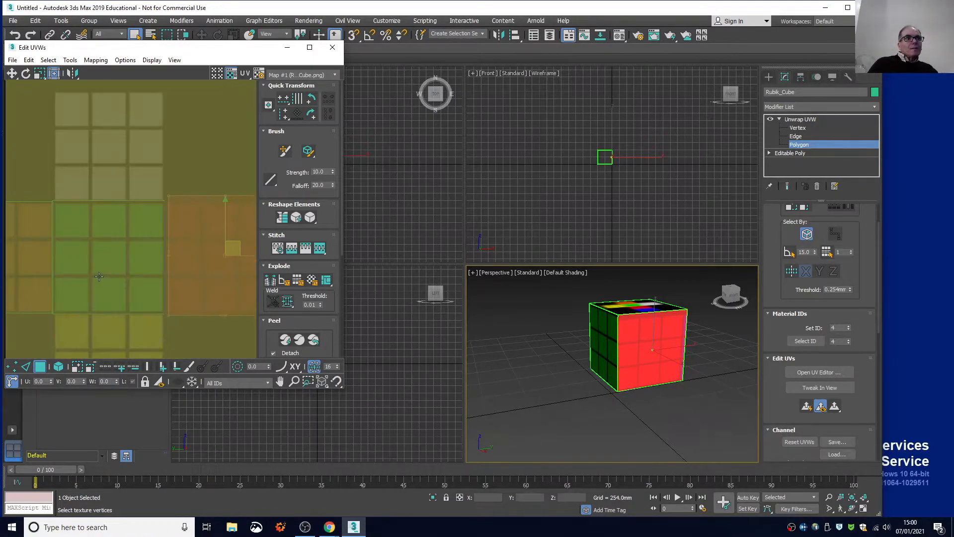
pyautogui.scroll(4, 120, 275)
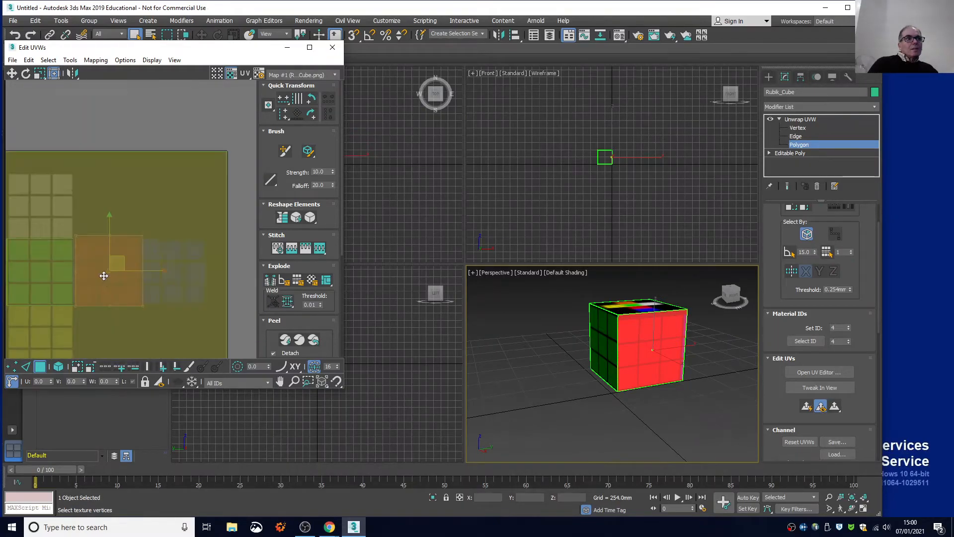
pyautogui.moveTo(103, 276); pyautogui.dragTo(101, 275)
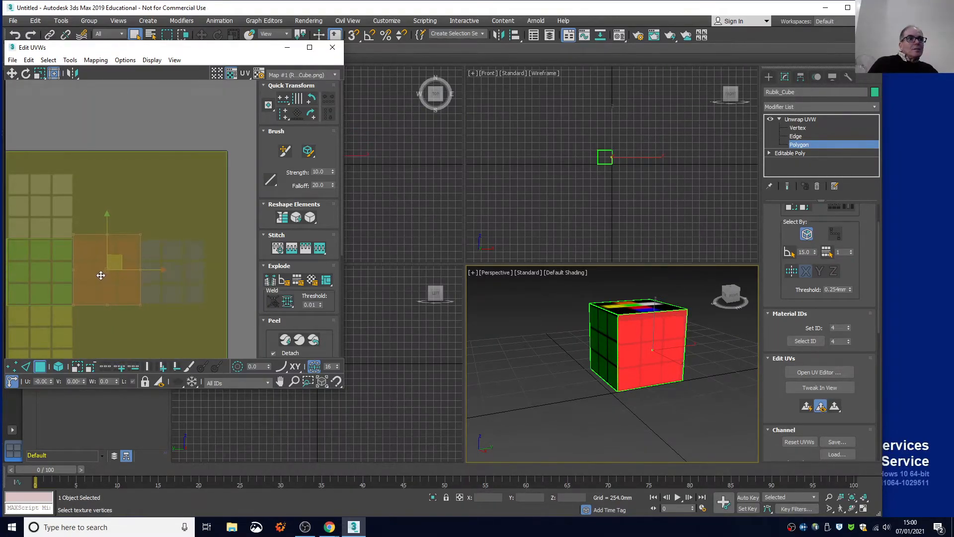
pyautogui.moveTo(139, 235); pyautogui.dragTo(139, 237)
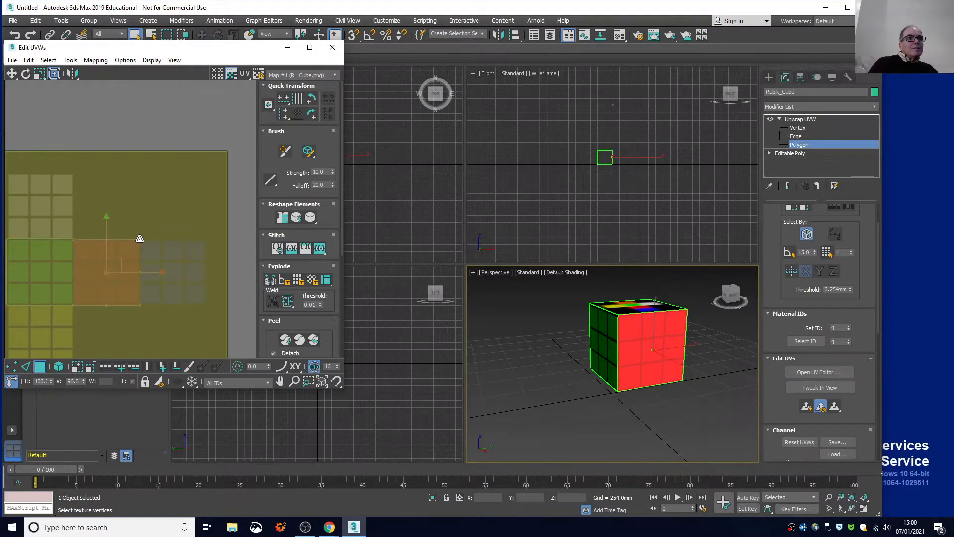
pyautogui.moveTo(140, 237); pyautogui.dragTo(140, 237)
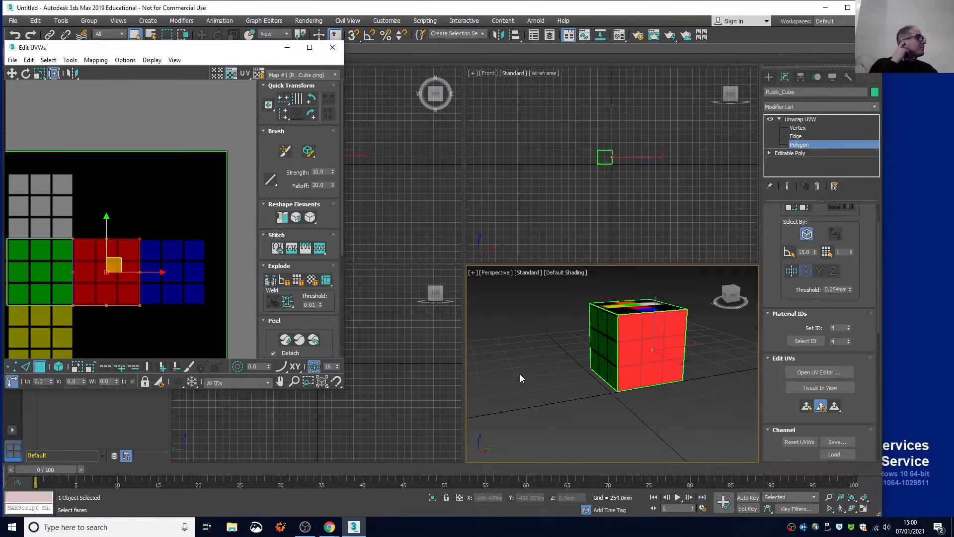
# Select the cube's back face, fit its UV polygon to the blue 3x3 block of the bitmap, and deselect the face.
pyautogui.moveTo(729, 294)
pyautogui.mouseDown()
pyautogui.moveTo(706, 294)
pyautogui.moveTo(746, 286)
pyautogui.moveTo(729, 297)
pyautogui.mouseUp()
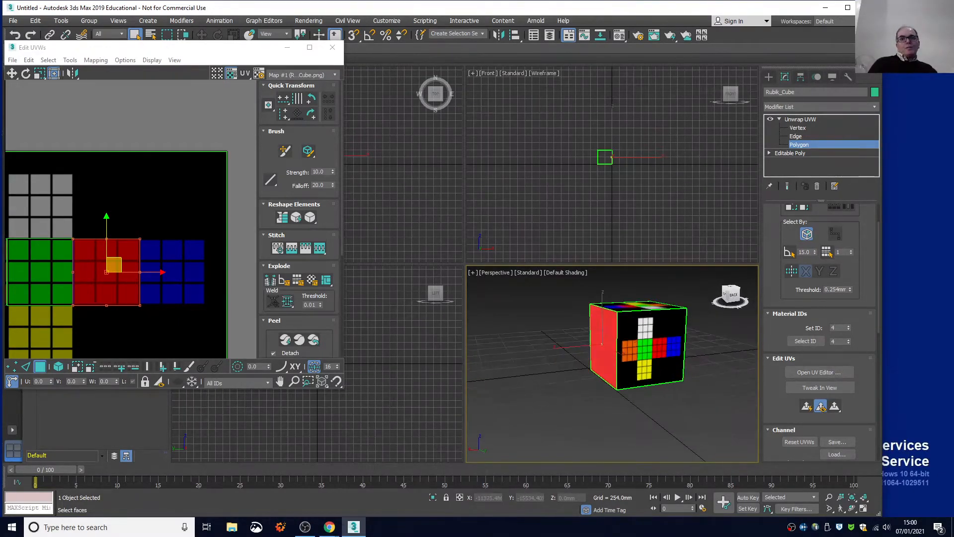
pyautogui.click(667, 332)
pyautogui.scroll(-5, 138, 307)
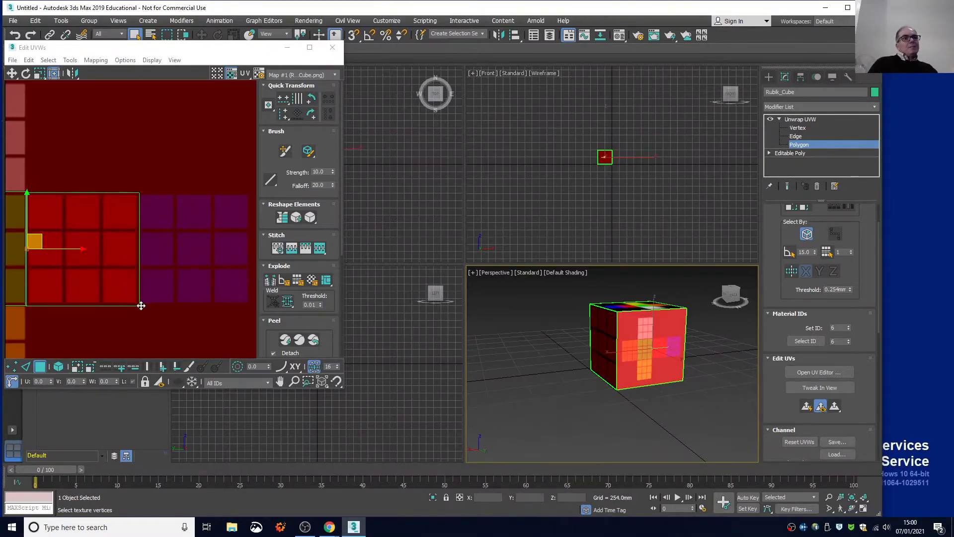
pyautogui.moveTo(103, 321); pyautogui.dragTo(168, 304)
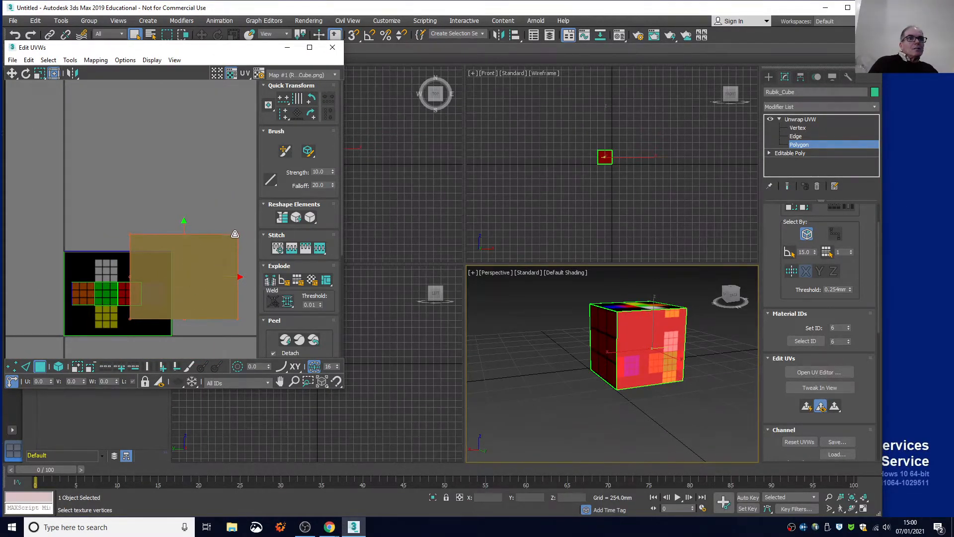
pyautogui.moveTo(236, 235); pyautogui.dragTo(147, 305)
pyautogui.scroll(5, 169, 289)
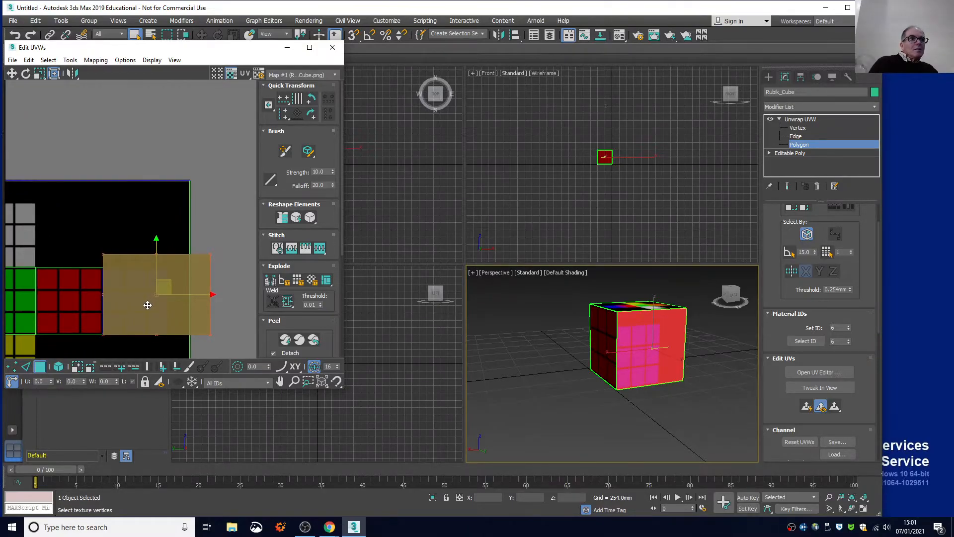
pyautogui.moveTo(208, 253); pyautogui.dragTo(167, 266)
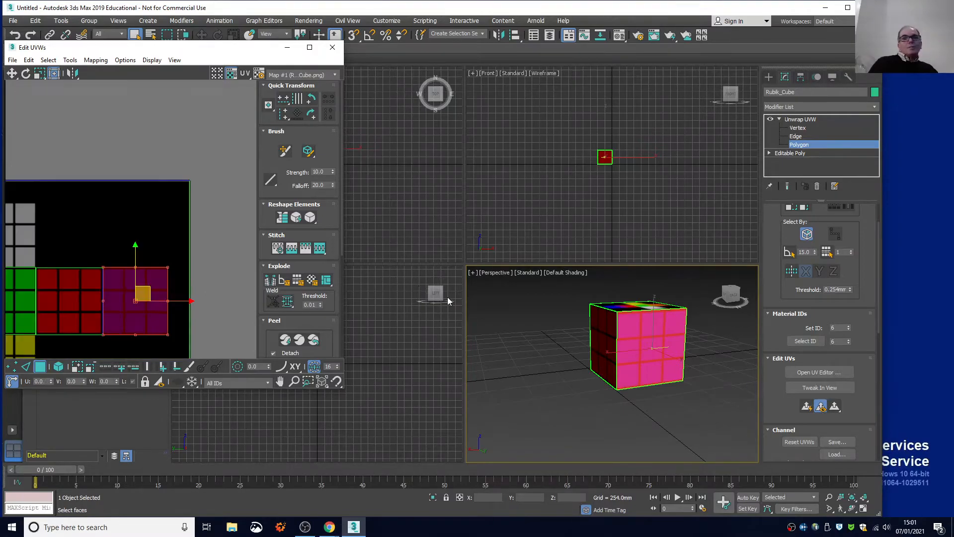
pyautogui.click(732, 299)
pyautogui.keyDown('alt'); pyautogui.moveTo(716, 310); pyautogui.dragTo(708, 323, button='middle'); pyautogui.keyUp('alt')
pyautogui.click(708, 323)
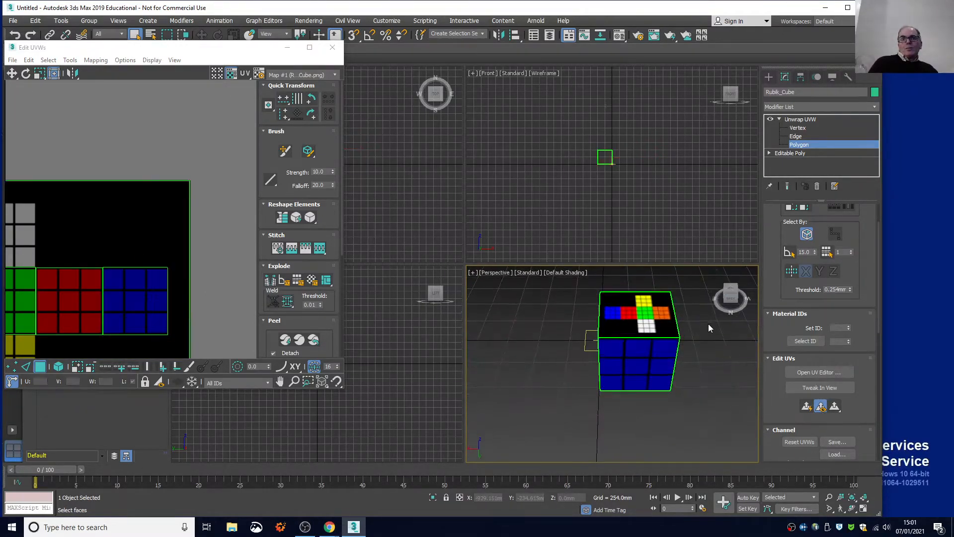
# Select the cube's top face and move and shrink its UV polygon roughly onto the white 3x3 block of the bitmap.
pyautogui.moveTo(731, 294); pyautogui.dragTo(564, 336)
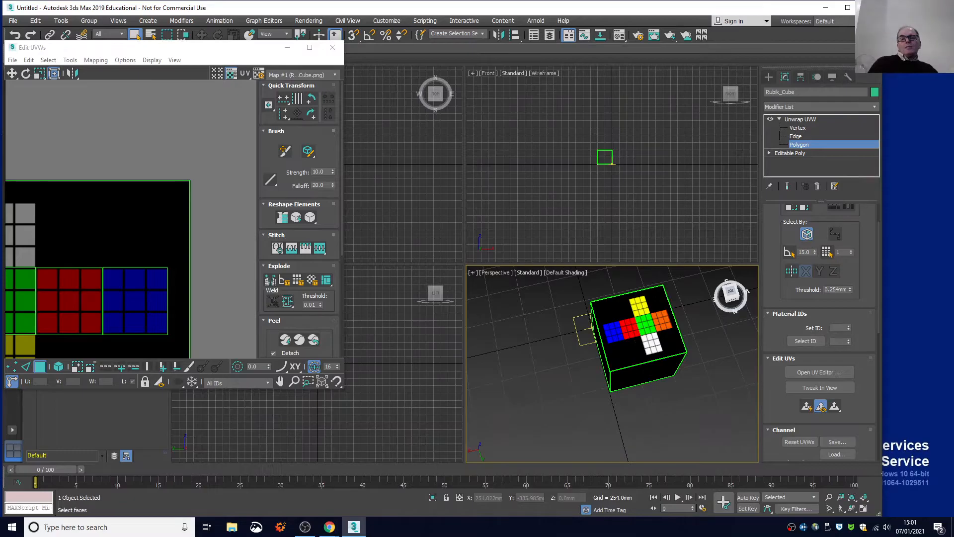
pyautogui.moveTo(635, 341); pyautogui.dragTo(505, 333)
pyautogui.keyDown('alt'); pyautogui.moveTo(644, 380); pyautogui.dragTo(635, 341, button='middle'); pyautogui.keyUp('alt')
pyautogui.moveTo(635, 341); pyautogui.dragTo(643, 400)
pyautogui.click(631, 323)
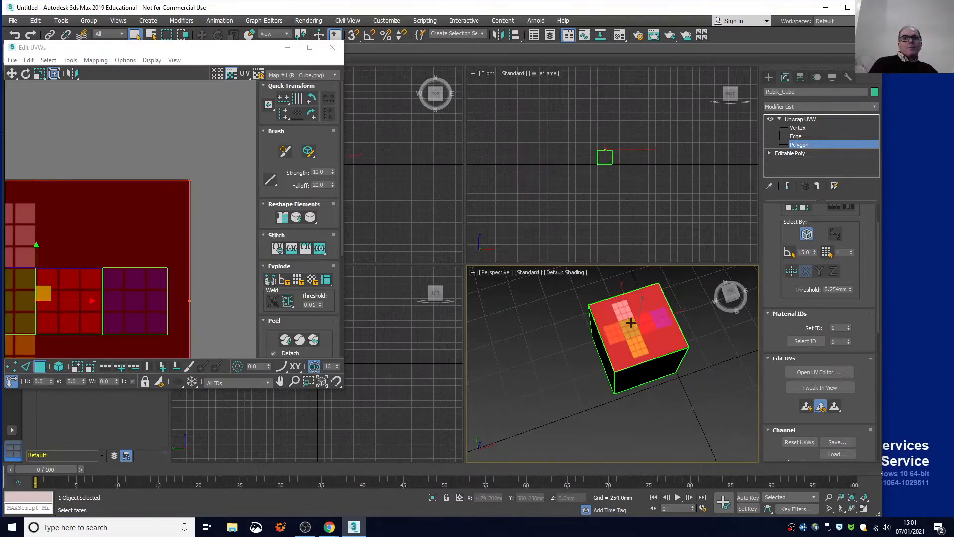
pyautogui.scroll(-1, 196, 309)
pyautogui.scroll(-1, 196, 310)
pyautogui.scroll(-1, 225, 238)
pyautogui.moveTo(101, 311); pyautogui.dragTo(140, 240)
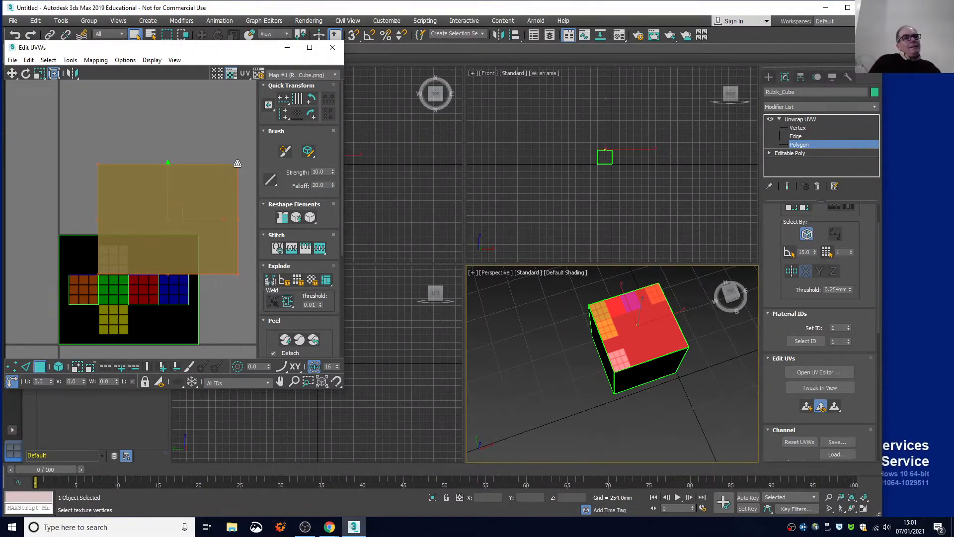
pyautogui.moveTo(237, 163); pyautogui.dragTo(130, 241)
pyautogui.scroll(3, 114, 253)
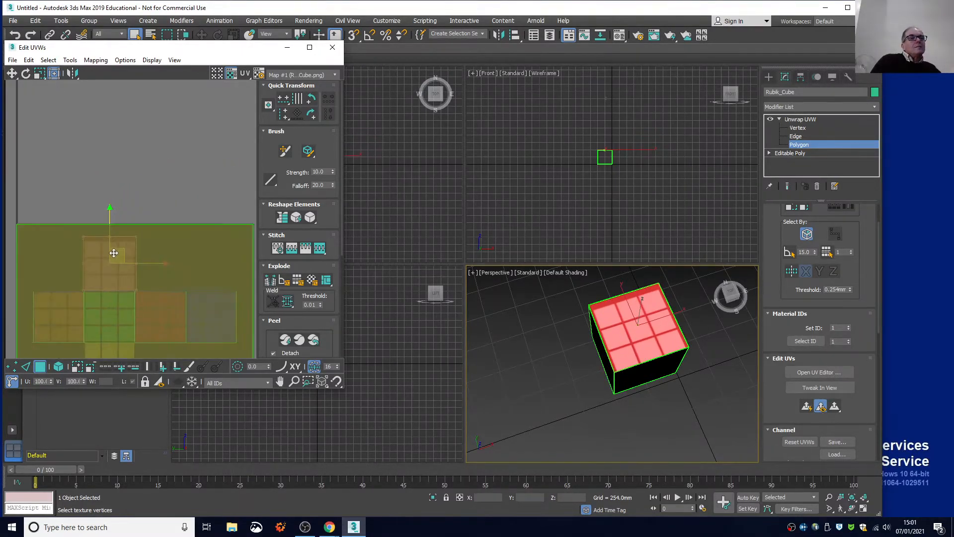
# Fine-tune the position and size of the top face's UV polygon to match the white block's edges, and deselect the face.
pyautogui.moveTo(110, 278); pyautogui.dragTo(112, 280)
pyautogui.moveTo(174, 187); pyautogui.dragTo(170, 191)
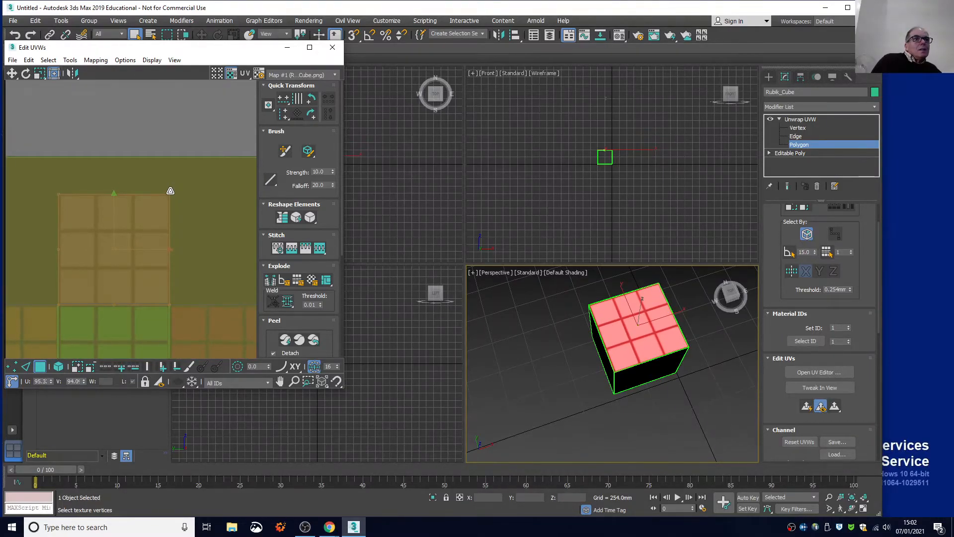
pyautogui.click(532, 337)
# Select the cube's bottom face and move and shrink its UV polygon roughly onto the yellow 3x3 block of the bitmap.
pyautogui.moveTo(738, 299); pyautogui.dragTo(729, 326)
pyautogui.click(639, 330)
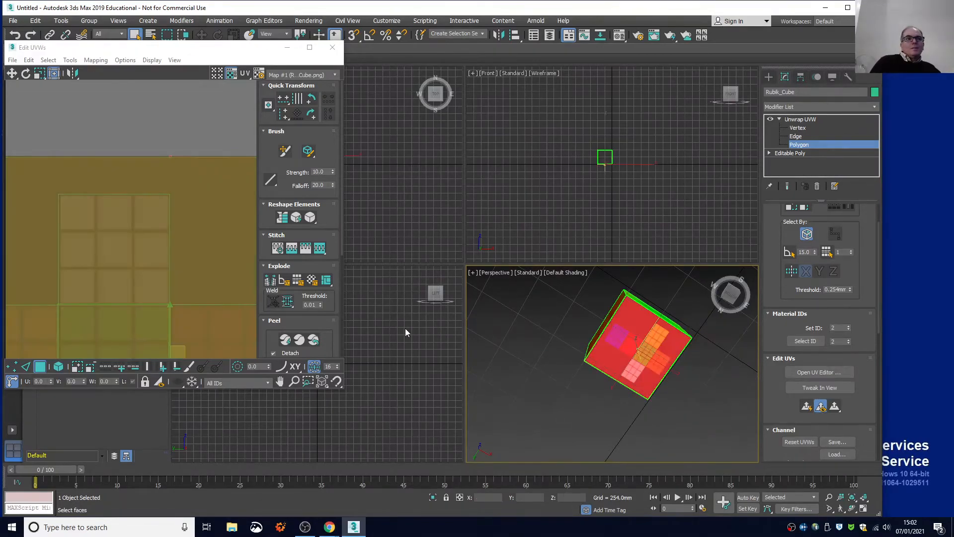
pyautogui.scroll(-2, 313, 330)
pyautogui.scroll(-5, 169, 273)
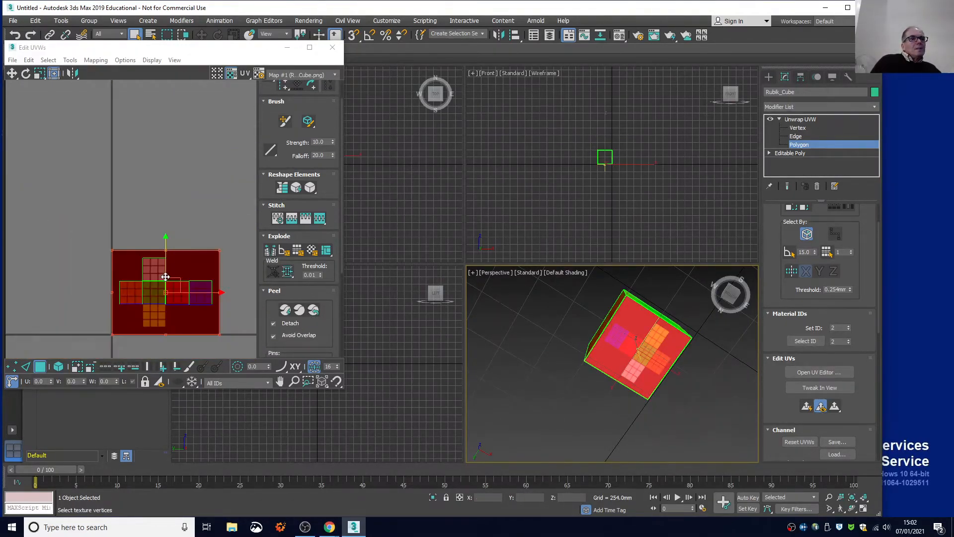
pyautogui.moveTo(151, 301); pyautogui.dragTo(173, 295)
pyautogui.moveTo(230, 249); pyautogui.dragTo(168, 297)
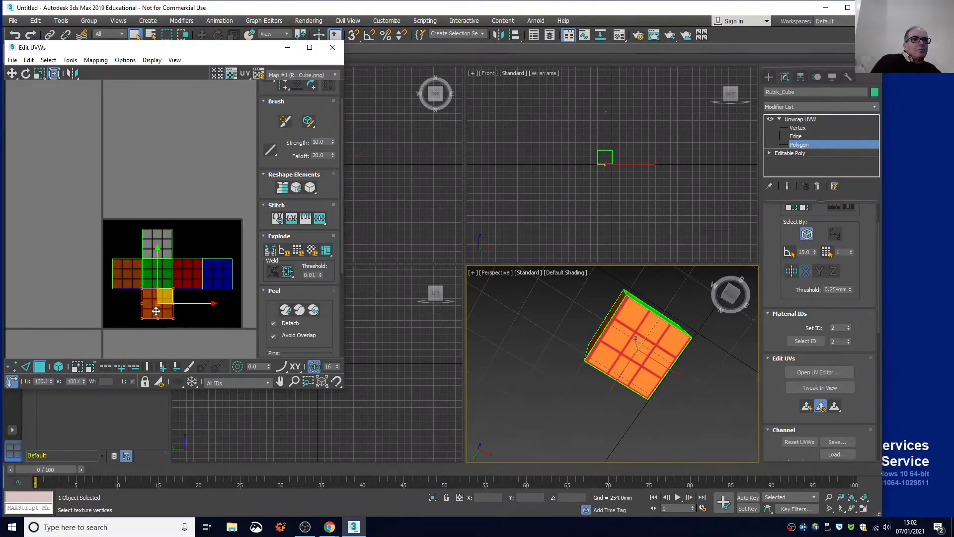
# Fine-tune the position and size of the bottom face's UV polygon to match the yellow block's edges, and deselect the face.
pyautogui.scroll(5, 157, 327)
pyautogui.scroll(4, 158, 327)
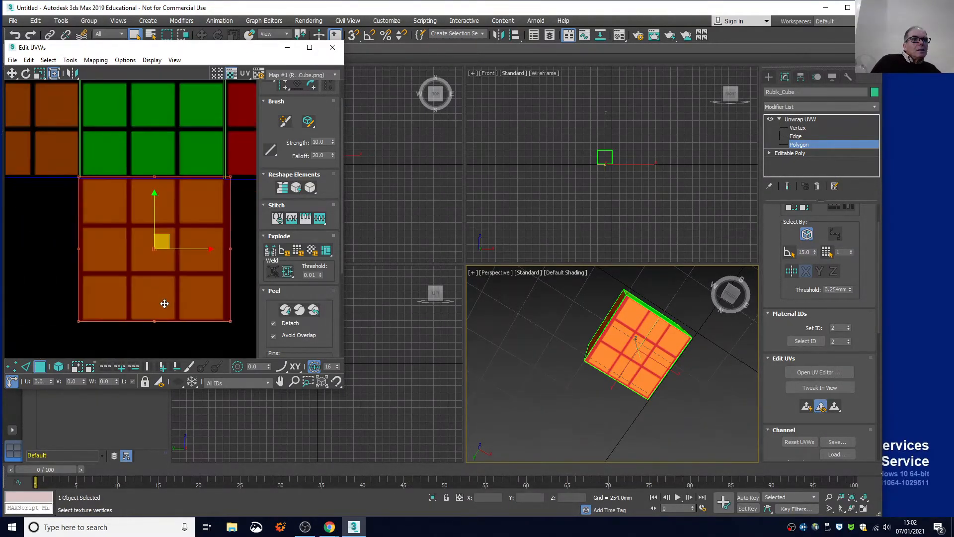
pyautogui.scroll(2, 232, 269)
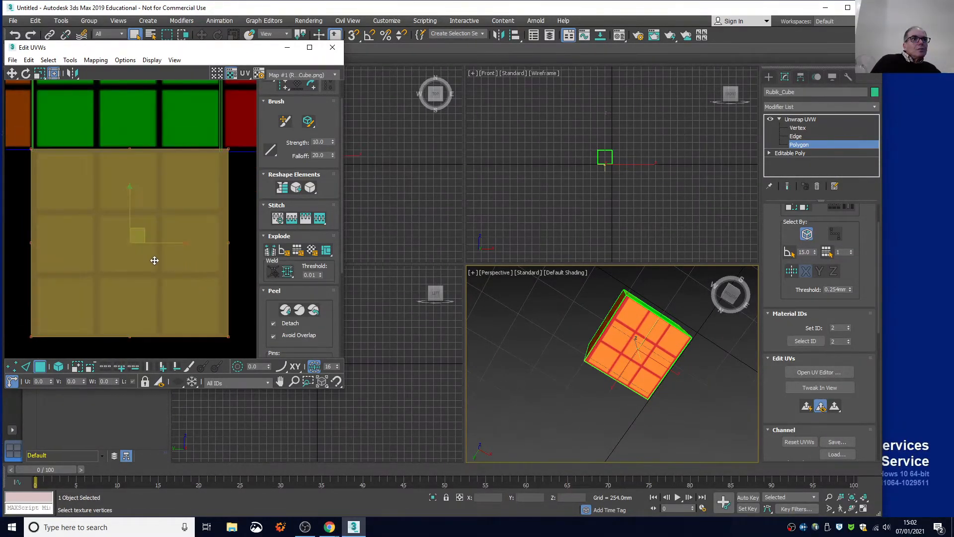
pyautogui.moveTo(155, 261); pyautogui.dragTo(158, 260)
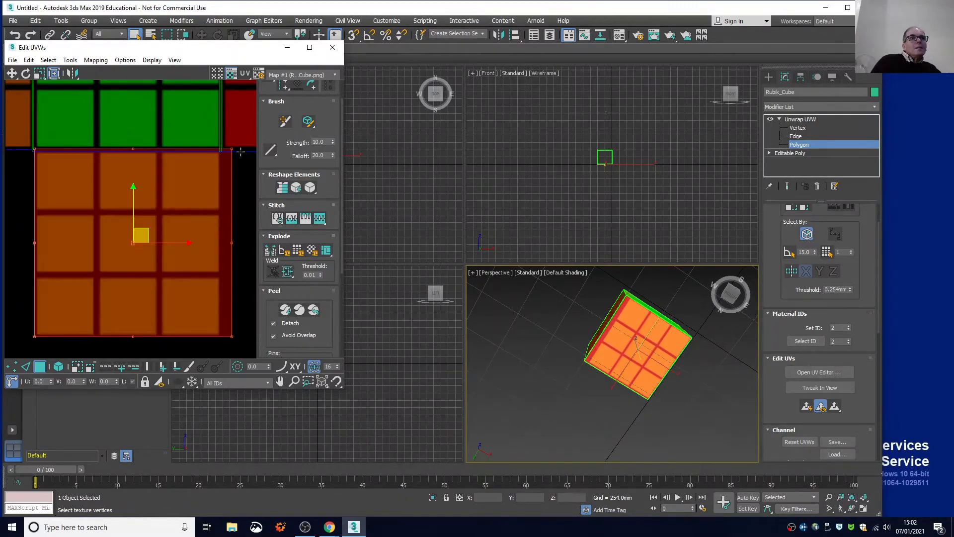
pyautogui.moveTo(232, 149); pyautogui.dragTo(222, 150)
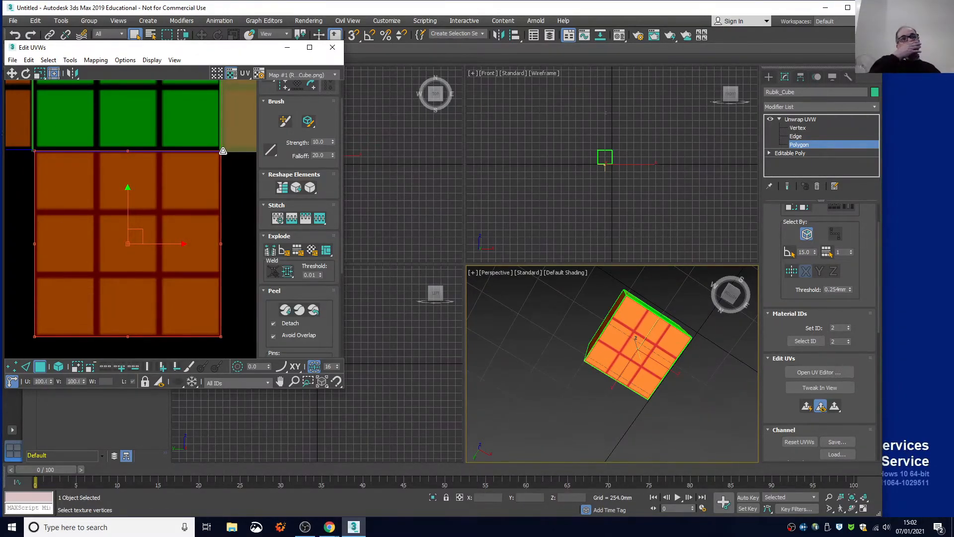
pyautogui.click(549, 311)
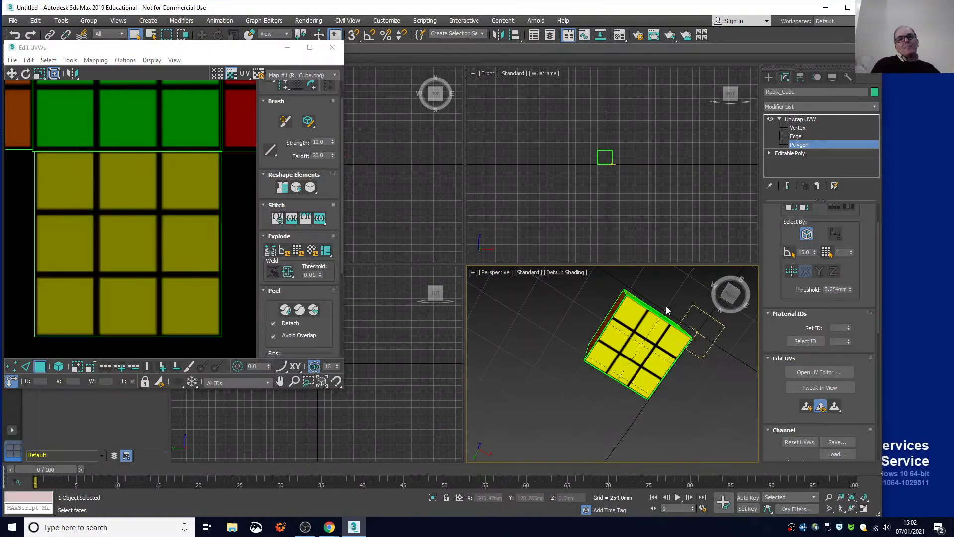
# Check the textured cube's faces in the Perspective view and close the UV editor.
pyautogui.click(734, 299)
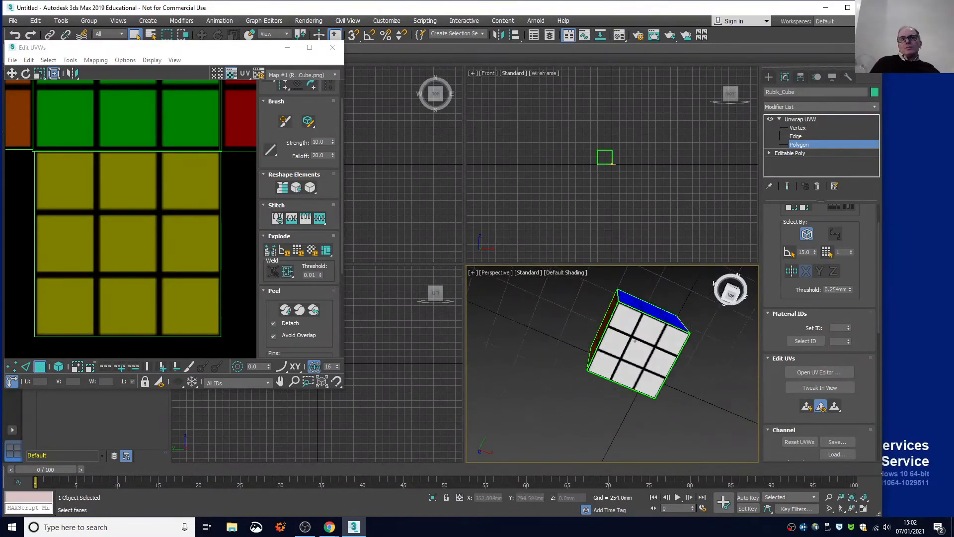
pyautogui.moveTo(731, 295); pyautogui.dragTo(635, 342)
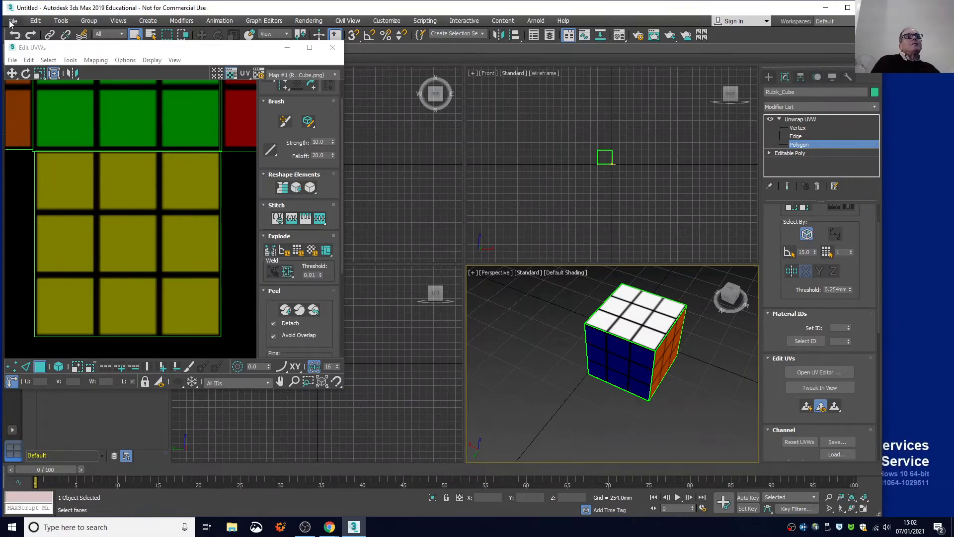
pyautogui.click(332, 47)
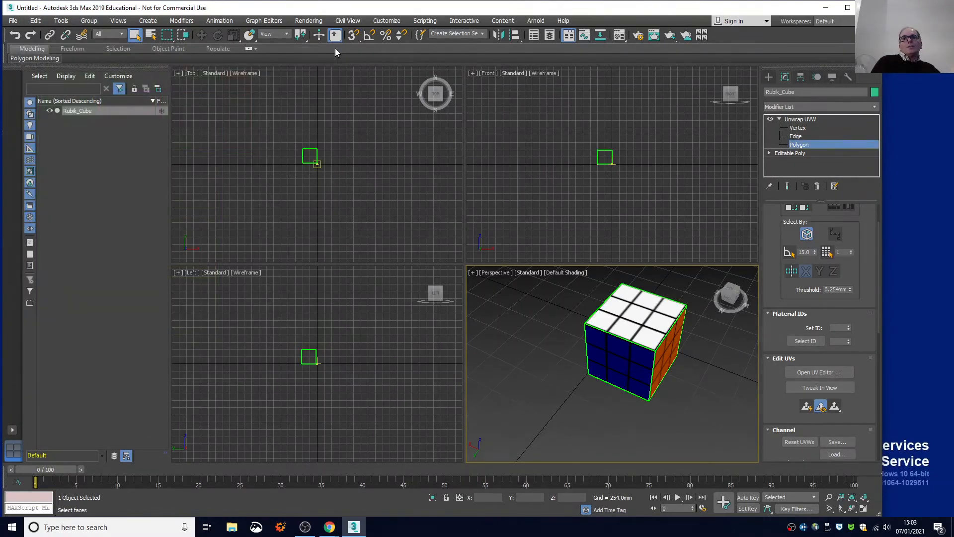
# Save the scene as Example_20 in the scenes folder, using the 3ds Max file type.
pyautogui.click(13, 21)
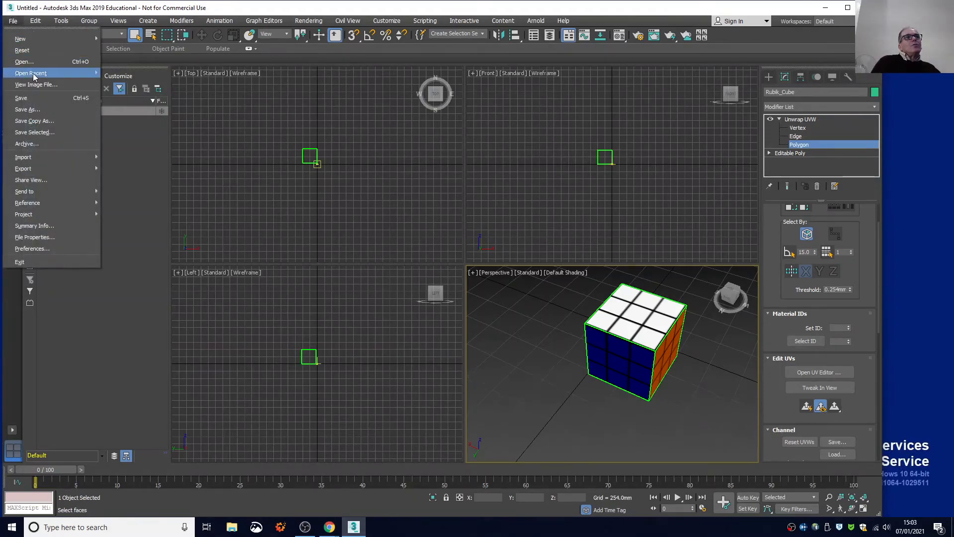
pyautogui.click(42, 101)
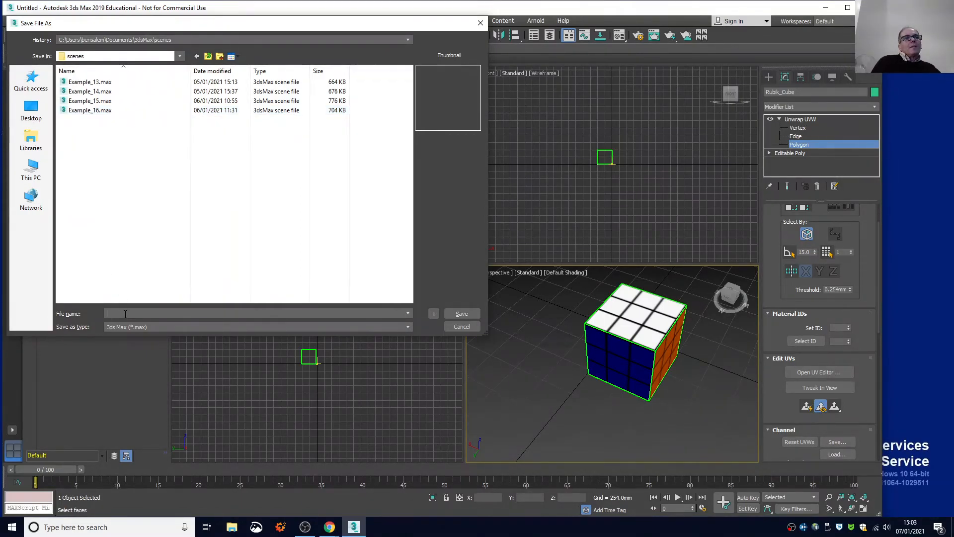
pyautogui.write('Example')
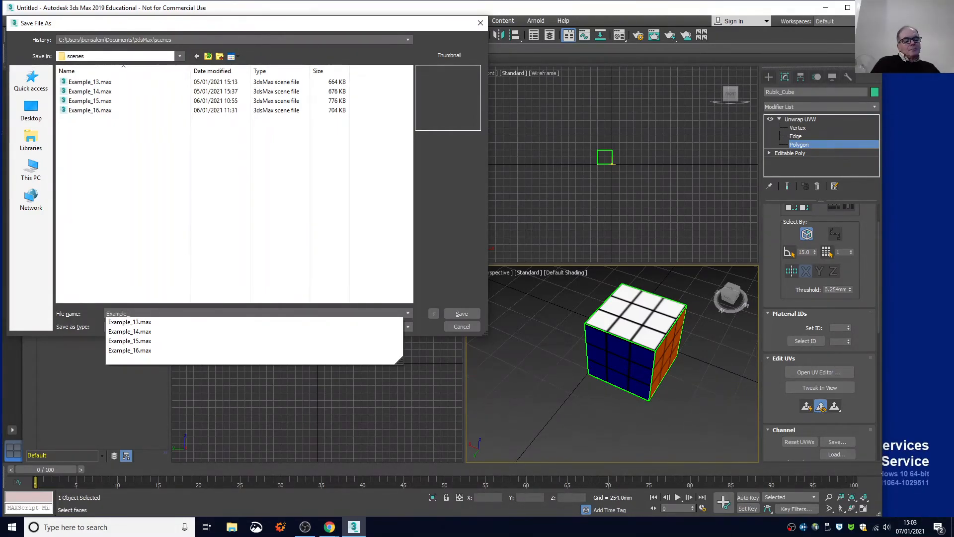
pyautogui.write('_20')
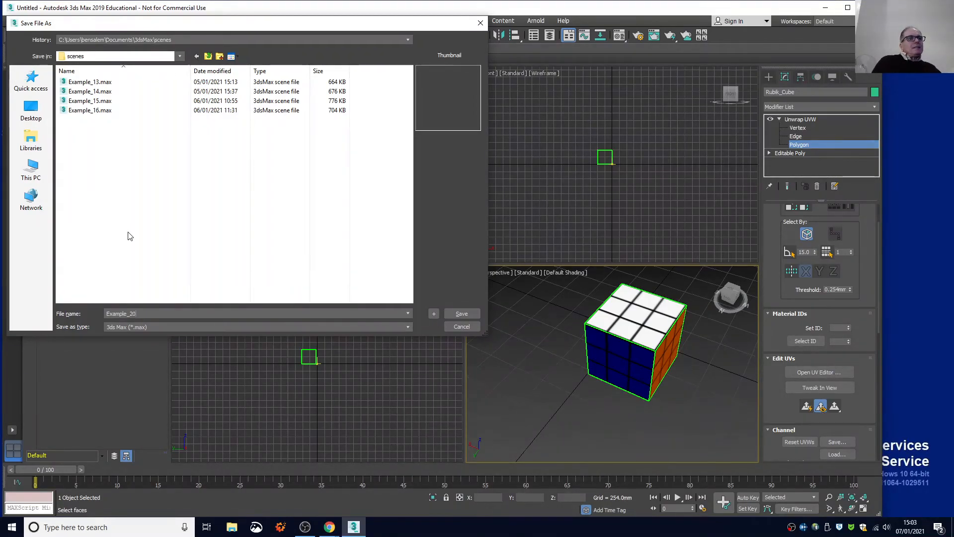
pyautogui.press('Return')
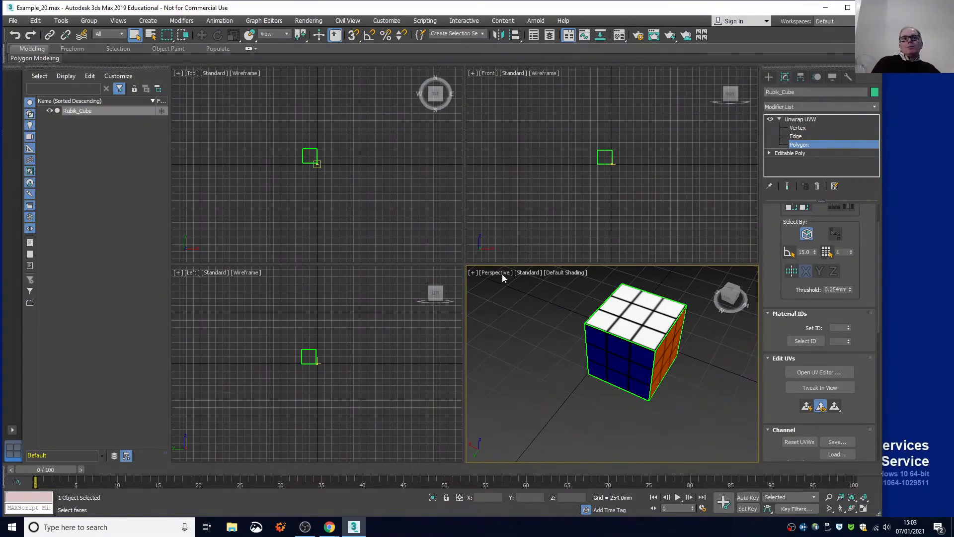
# Maximize the Perspective viewport and collapse the Unwrap UVW modifier's sub-object levels to leave polygon editing.
pyautogui.click(472, 273)
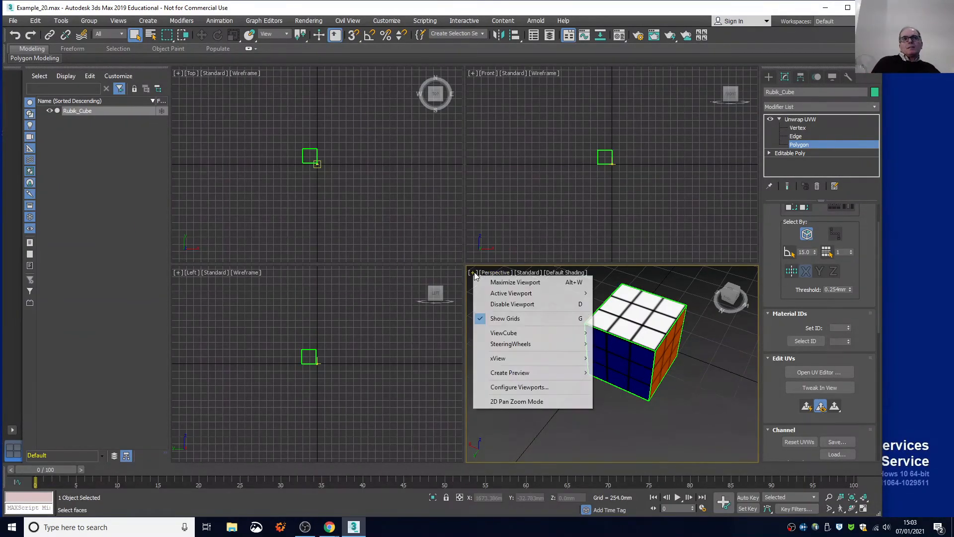
pyautogui.click(503, 286)
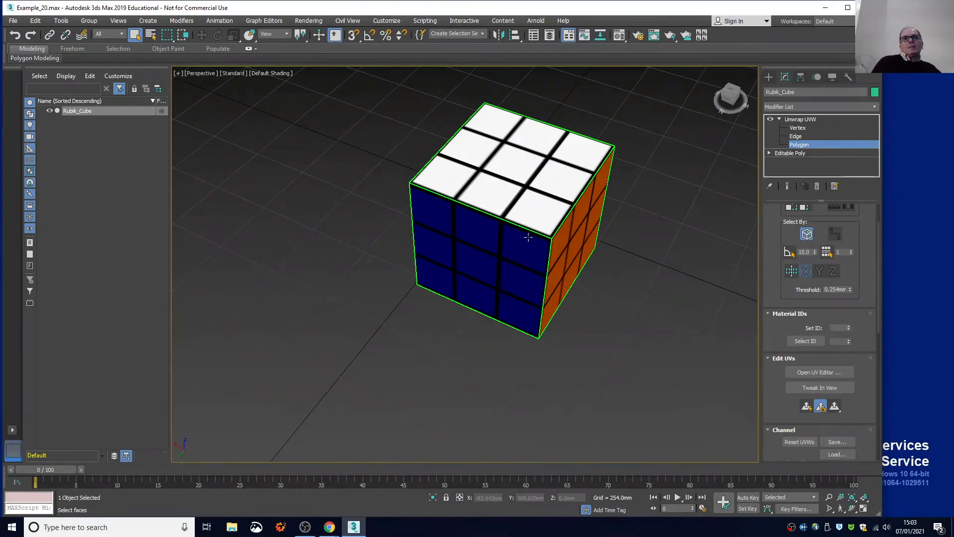
pyautogui.rightClick(640, 117)
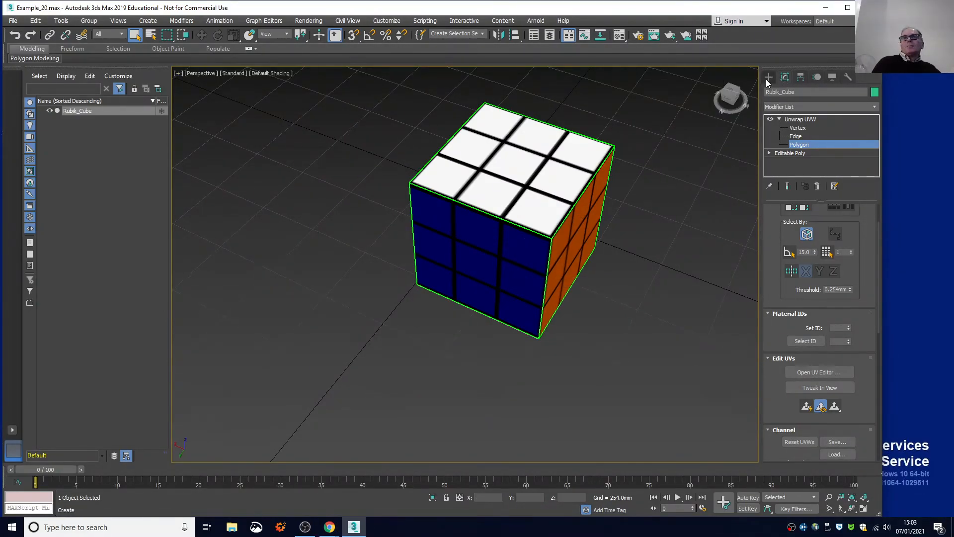
pyautogui.click(779, 120)
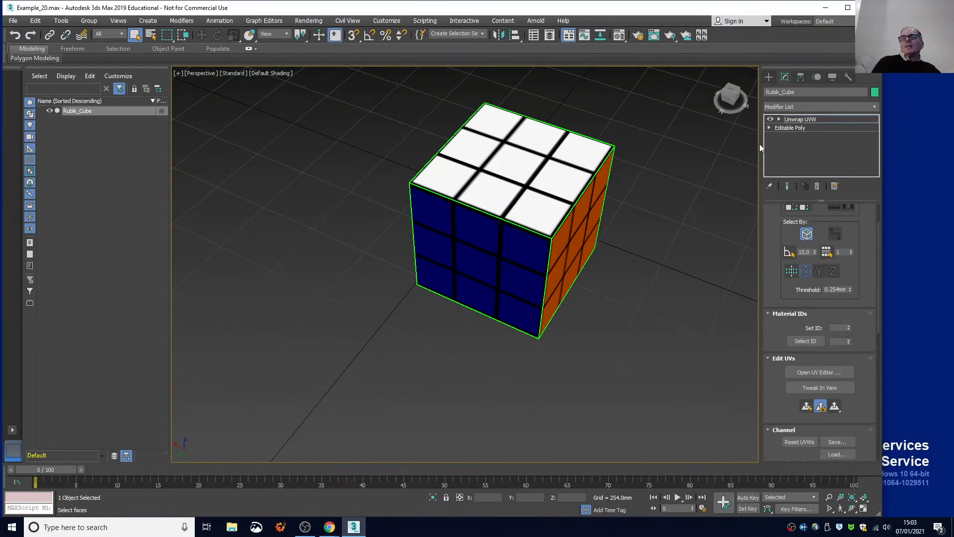
# Leave modifier editing to deselect the cube, and save the scene again under its existing name.
pyautogui.moveTo(645, 181); pyautogui.dragTo(637, 218, button='middle')
pyautogui.moveTo(732, 99)
pyautogui.mouseDown()
pyautogui.moveTo(710, 60)
pyautogui.moveTo(733, 64)
pyautogui.moveTo(746, 95)
pyautogui.mouseUp()
pyautogui.moveTo(431, 284)
pyautogui.keyDown('alt'); pyautogui.mouseDown(button='middle')
pyautogui.moveTo(468, 298)
pyautogui.moveTo(473, 318)
pyautogui.moveTo(412, 268)
pyautogui.moveTo(430, 285)
pyautogui.moveTo(412, 281)
pyautogui.mouseUp(button='middle'); pyautogui.keyUp('alt')
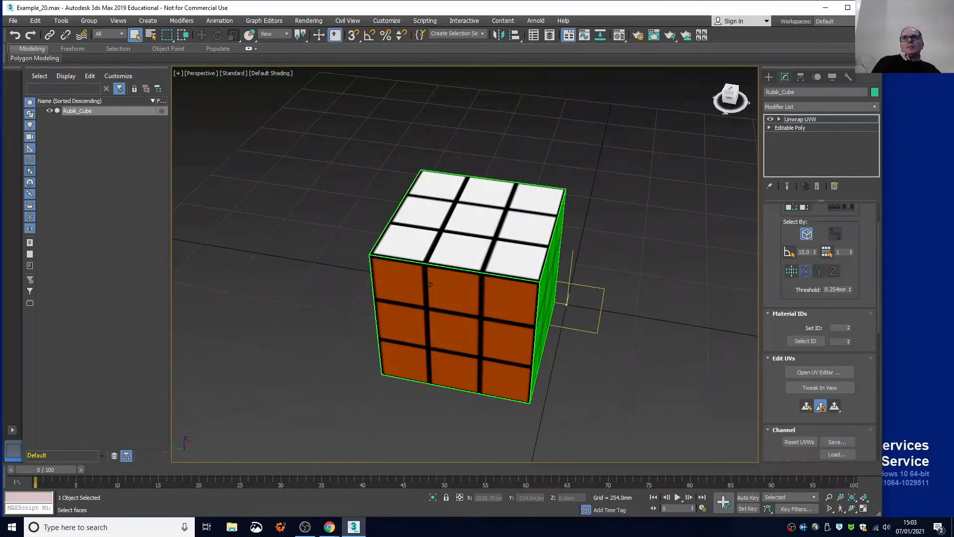
pyautogui.click(769, 77)
pyautogui.click(697, 174)
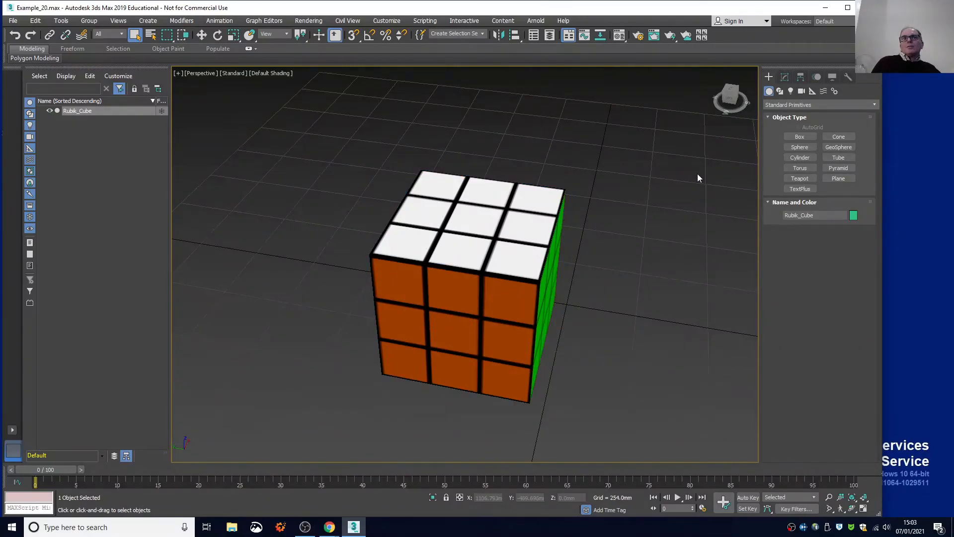
pyautogui.moveTo(724, 101)
pyautogui.mouseDown()
pyautogui.moveTo(723, 70)
pyautogui.moveTo(756, 72)
pyautogui.moveTo(800, 139)
pyautogui.moveTo(790, 59)
pyautogui.moveTo(671, 125)
pyautogui.moveTo(693, 104)
pyautogui.moveTo(725, 98)
pyautogui.mouseUp()
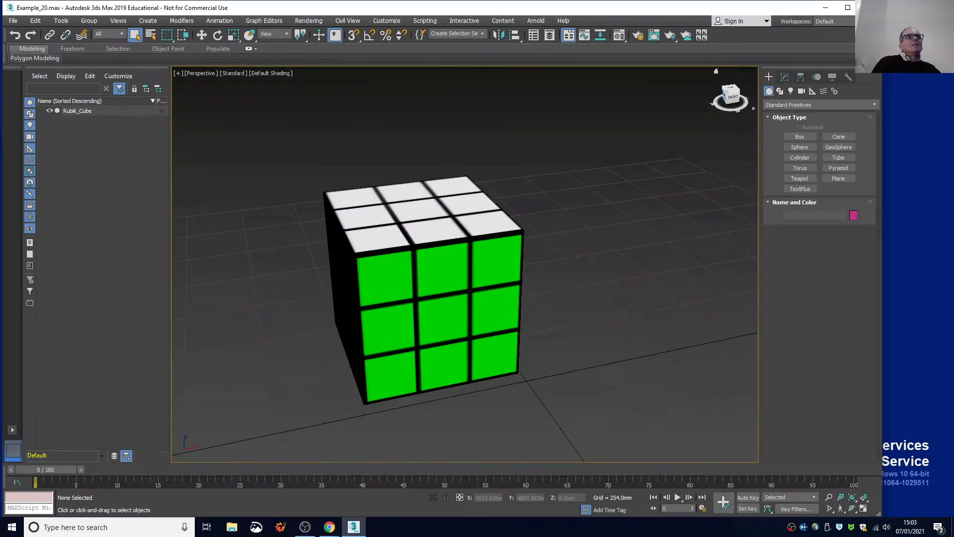
pyautogui.click(13, 20)
pyautogui.click(26, 98)
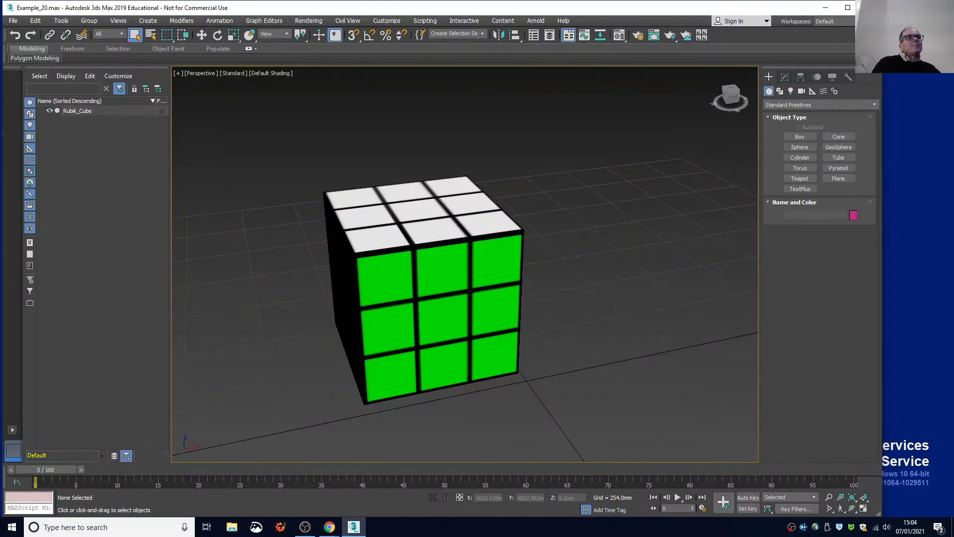